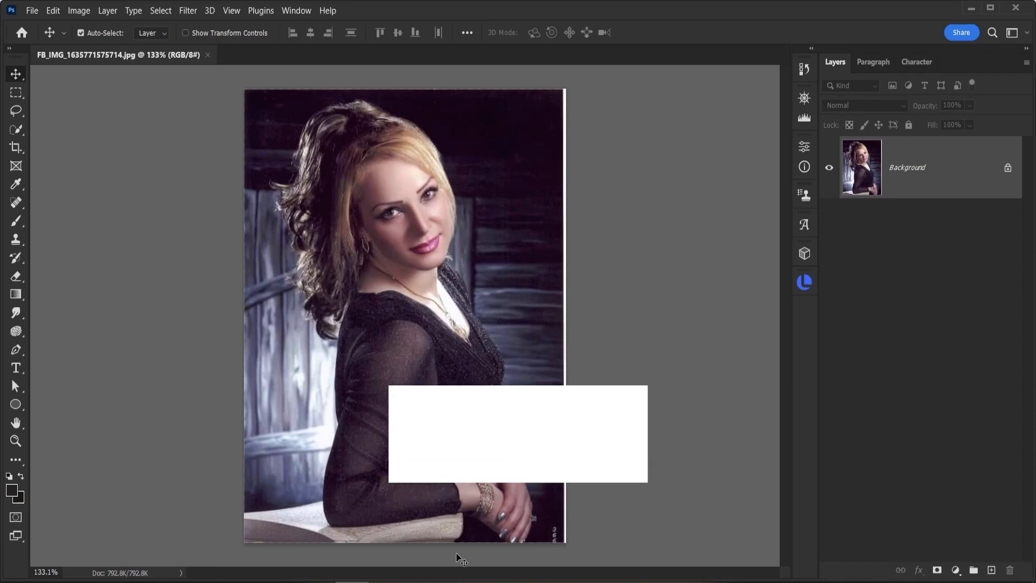
Step: Switch to the browser, search Unsplash for "model face" photos and browse the results
{"action": "mouse_move", "coordinate": [124, 582]}
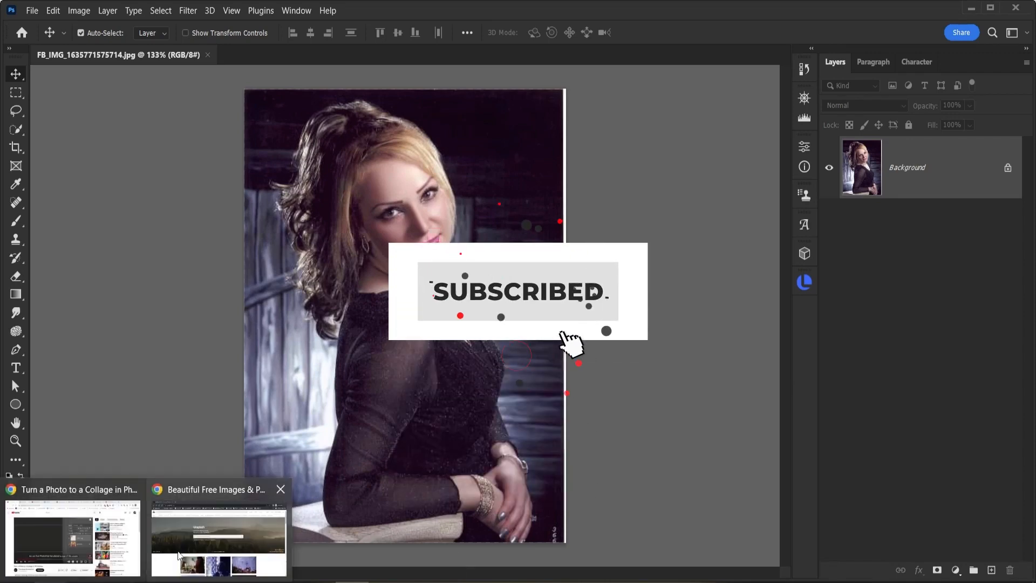
{"action": "left_click", "coordinate": [218, 537]}
{"action": "mouse_move", "coordinate": [586, 453]}
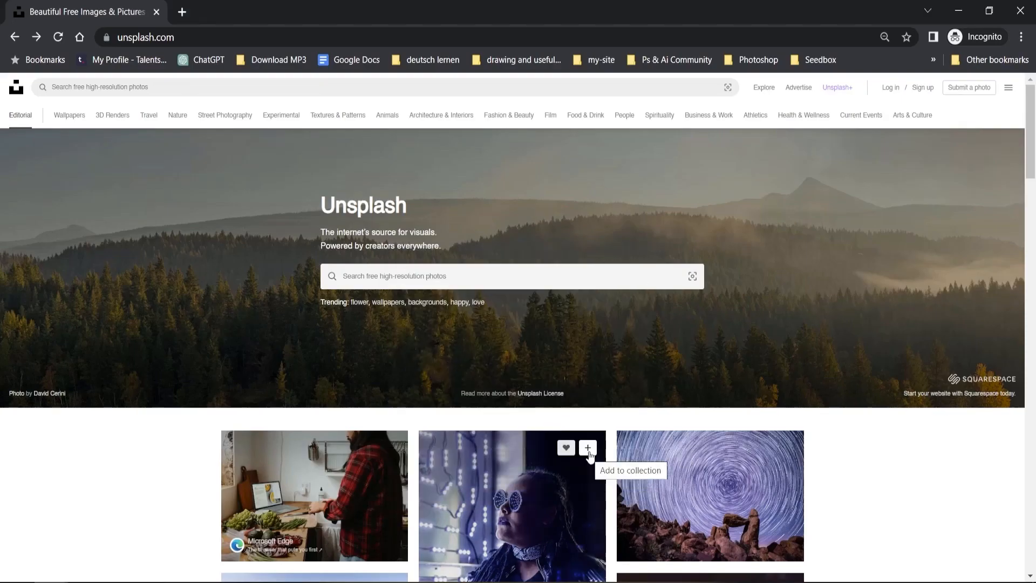
{"action": "left_click", "coordinate": [357, 277]}
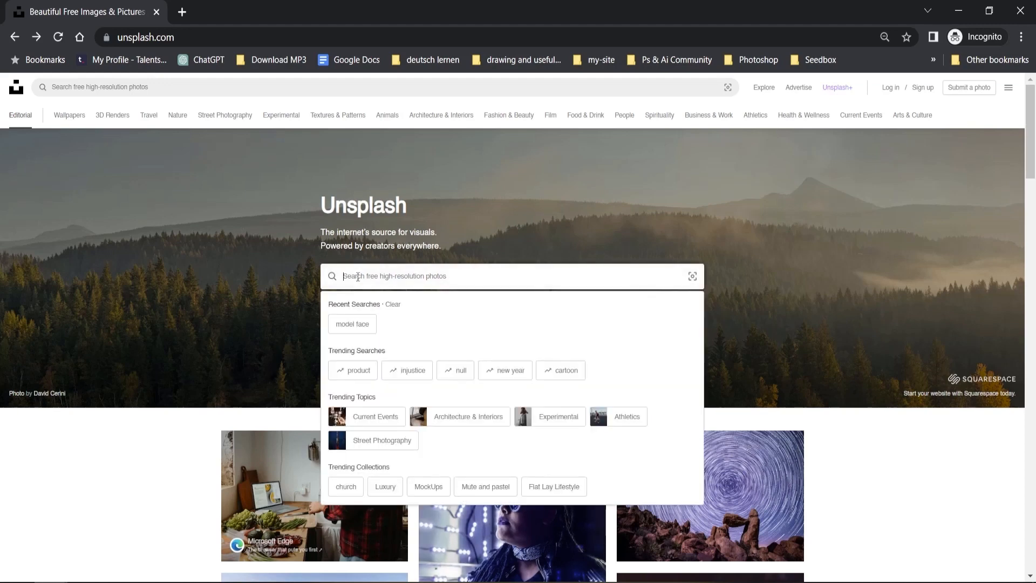
{"action": "type", "text": "model "}
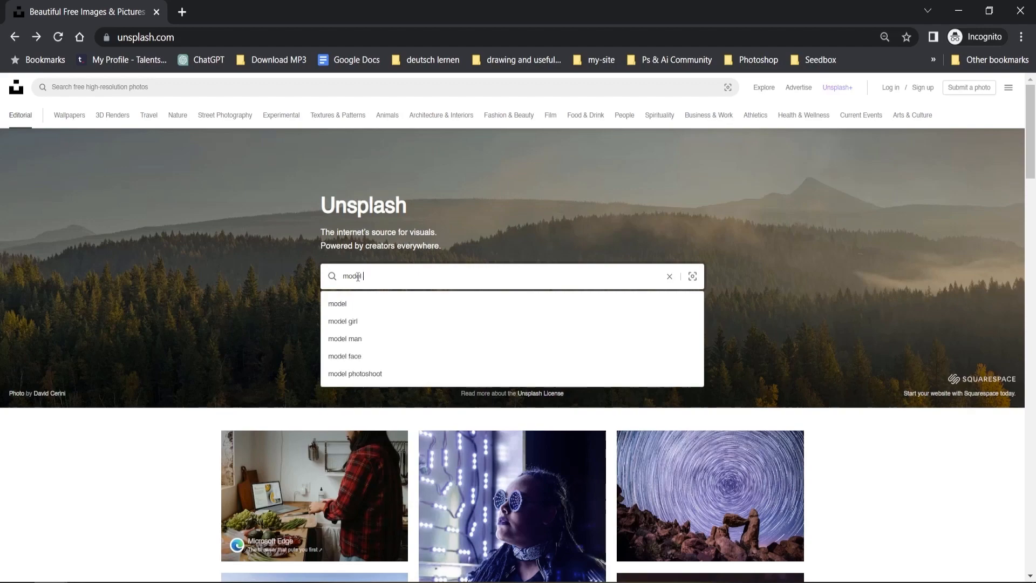
{"action": "type", "text": "face"}
{"action": "key", "text": "Return"}
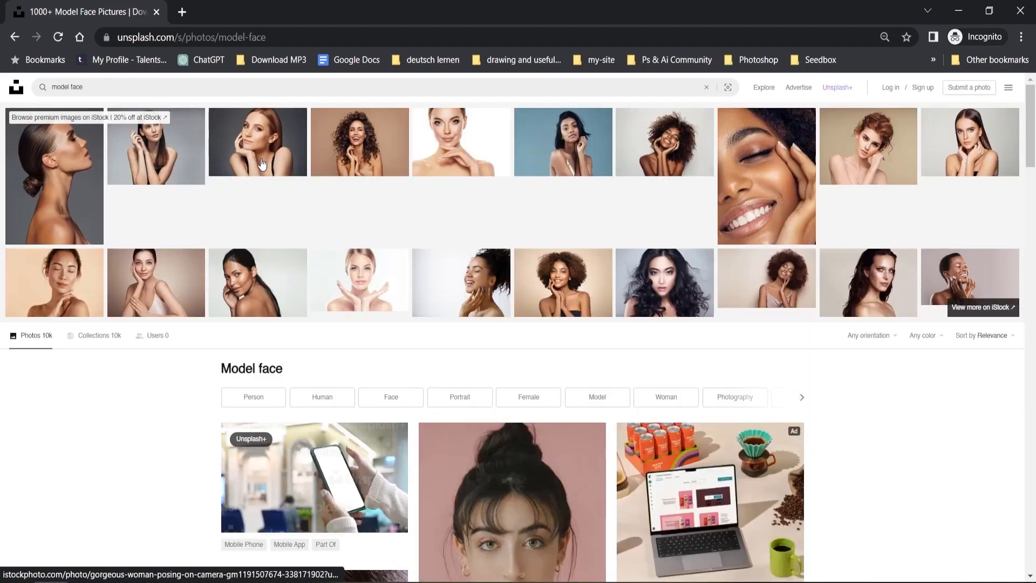
{"action": "scroll", "coordinate": [449, 456], "scroll_direction": "down", "scroll_amount": 5}
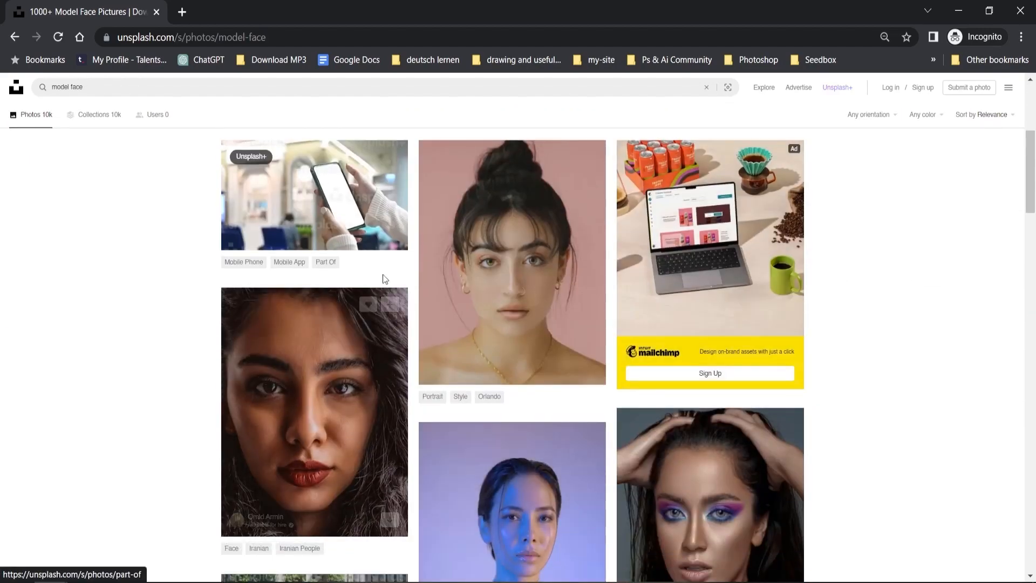
{"action": "scroll", "coordinate": [576, 340], "scroll_direction": "down", "scroll_amount": 4}
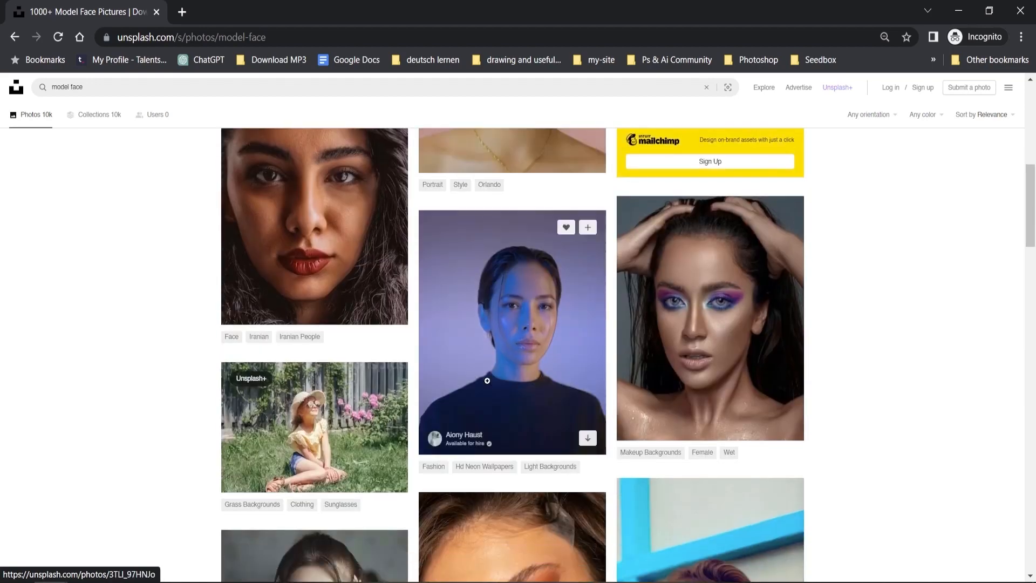
{"action": "scroll", "coordinate": [627, 344], "scroll_direction": "down", "scroll_amount": 12}
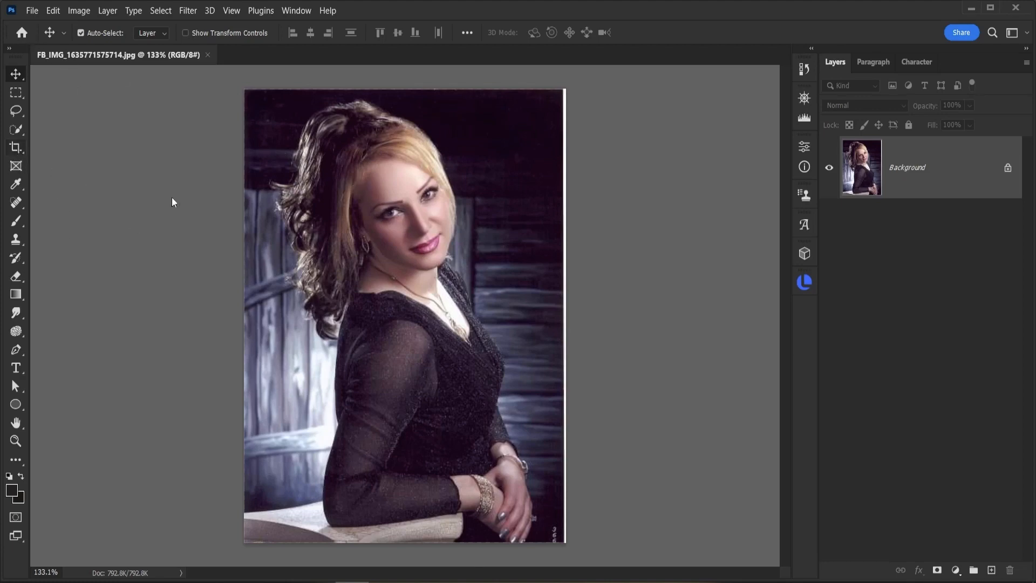
Step: Crop the portrait to a tighter frame around the face and shoulders, trimming the bottom and left edges
{"action": "right_click", "coordinate": [16, 147]}
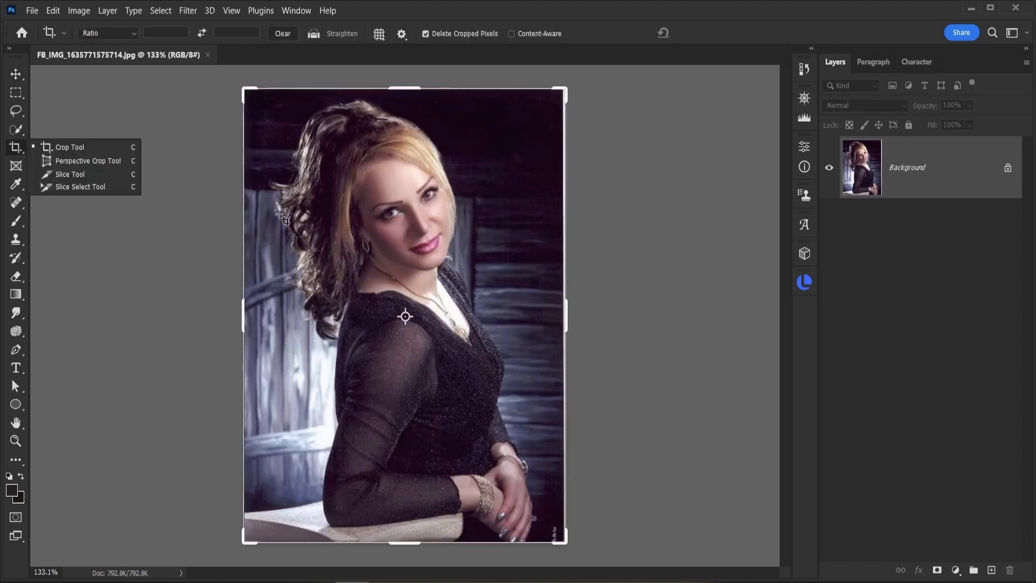
{"action": "left_click", "coordinate": [53, 146]}
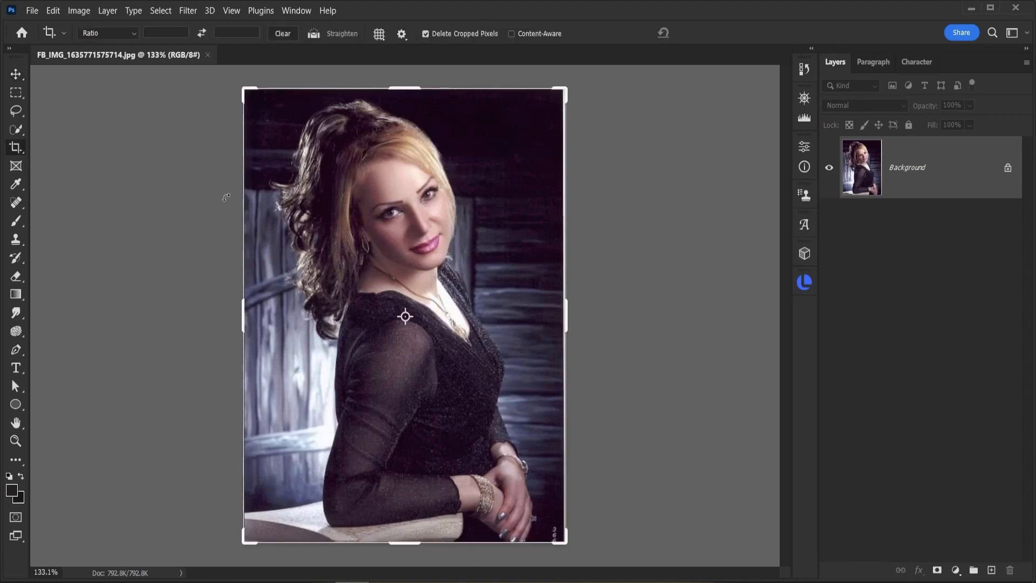
{"action": "left_click_drag", "start_coordinate": [403, 544], "coordinate": [406, 451]}
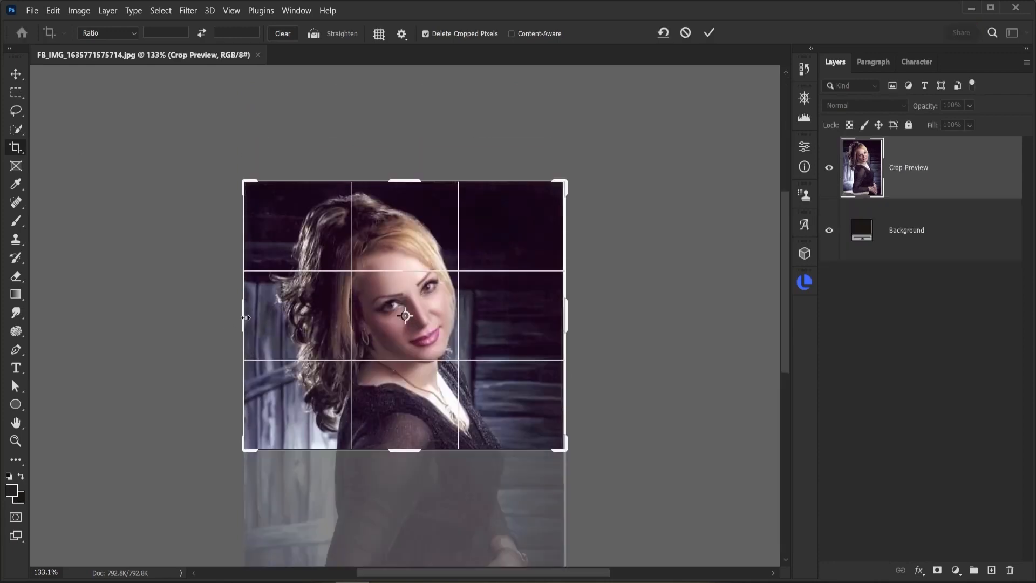
{"action": "left_click_drag", "start_coordinate": [245, 317], "coordinate": [261, 323]}
{"action": "key", "text": "Return"}
{"action": "key", "text": "ctrl+0"}
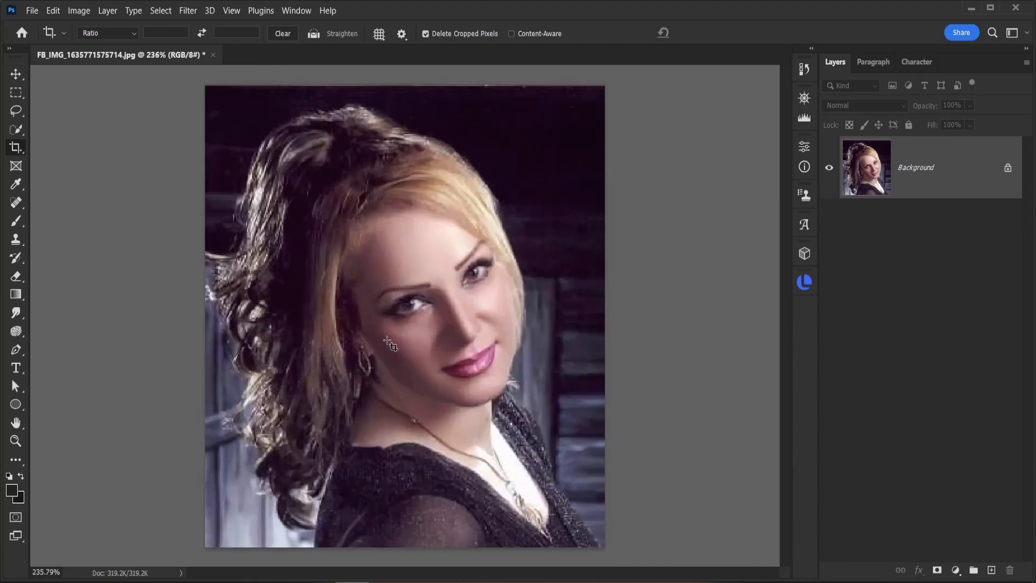
Step: Add a vertical guide at 33% of the canvas width
{"action": "key", "text": "v"}
{"action": "left_click", "coordinate": [232, 10]}
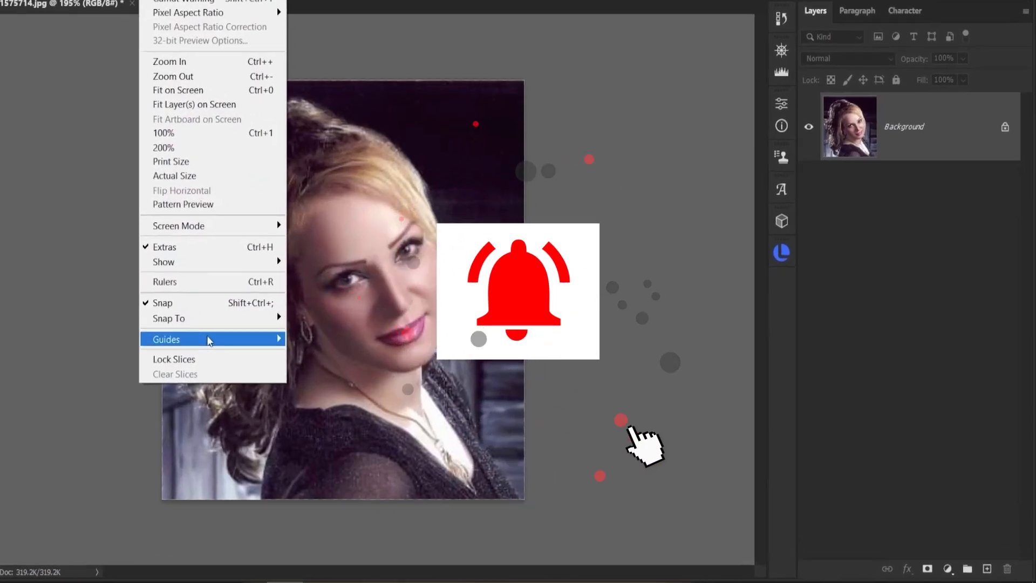
{"action": "mouse_move", "coordinate": [302, 361]}
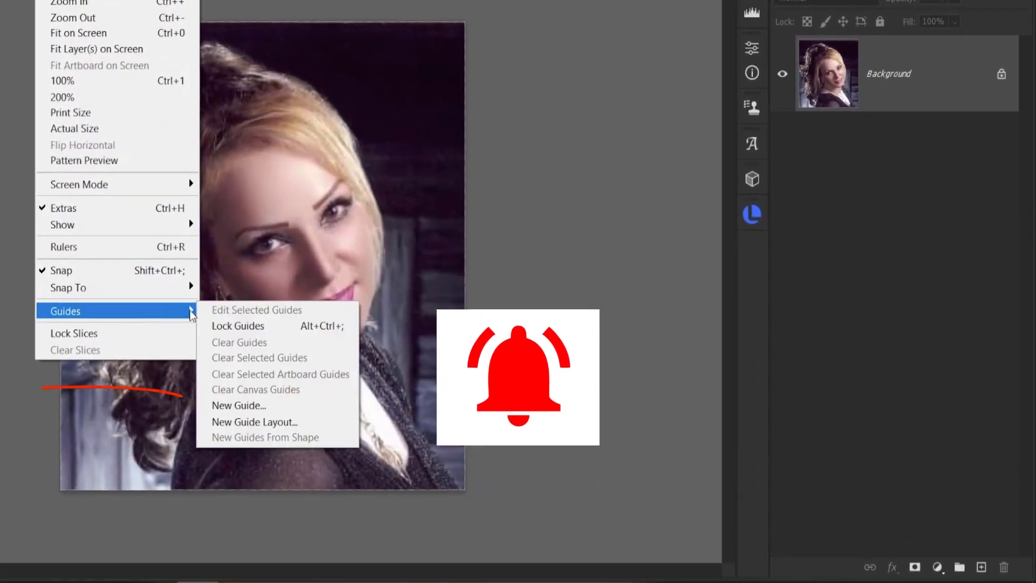
{"action": "left_click", "coordinate": [247, 407]}
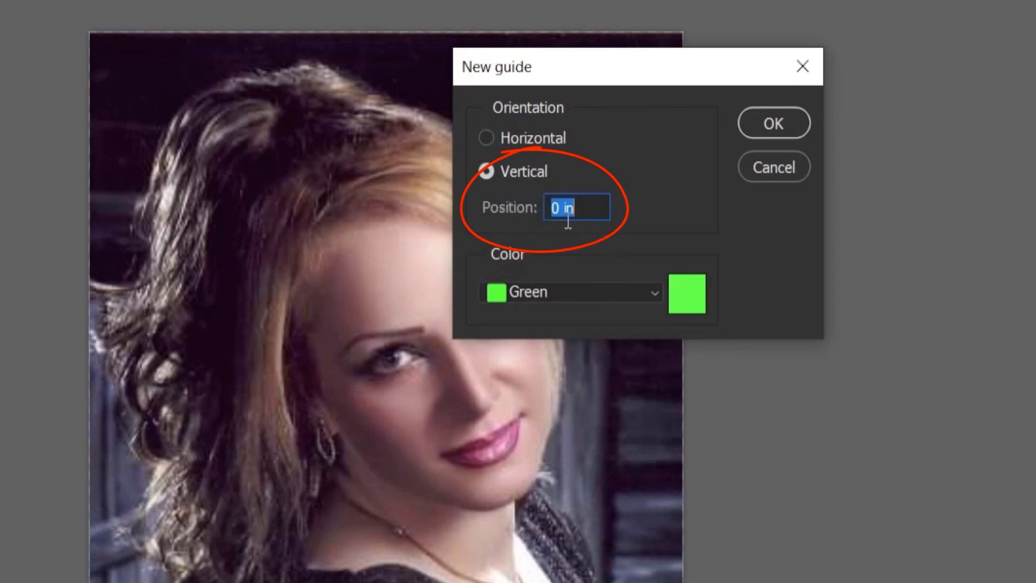
{"action": "left_click_drag", "start_coordinate": [587, 209], "coordinate": [525, 208]}
{"action": "type", "text": "335"}
{"action": "key", "text": "BackSpace"}
{"action": "type", "text": "%"}
{"action": "left_click", "coordinate": [764, 128]}
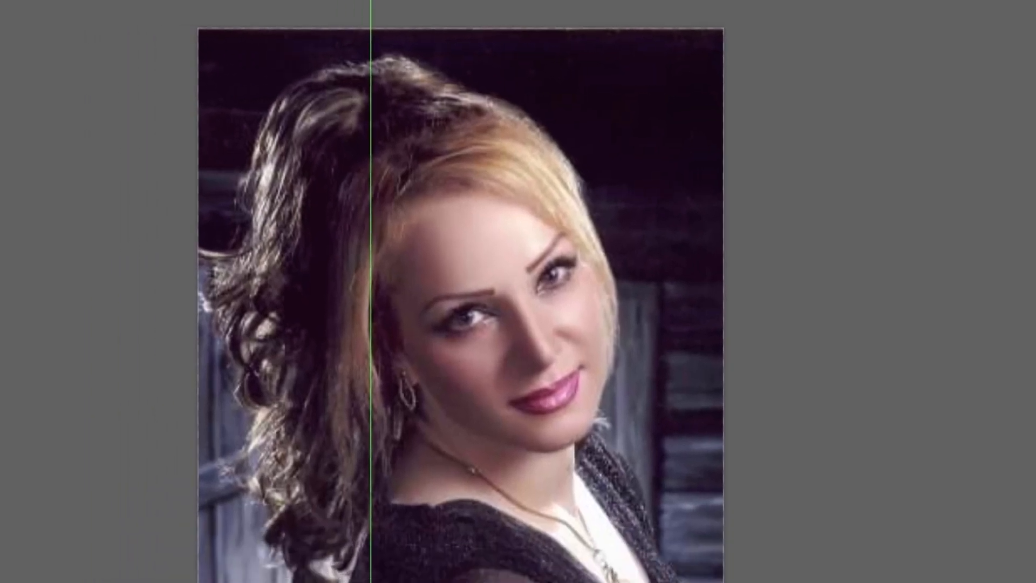
Step: Add a second vertical guide at 66%
{"action": "left_click", "coordinate": [229, 1]}
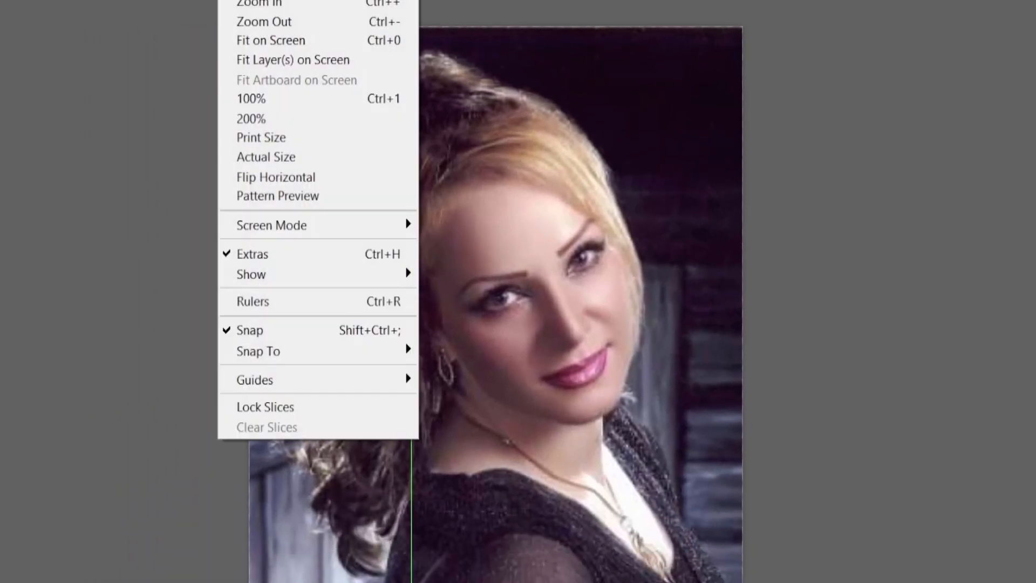
{"action": "mouse_move", "coordinate": [382, 383]}
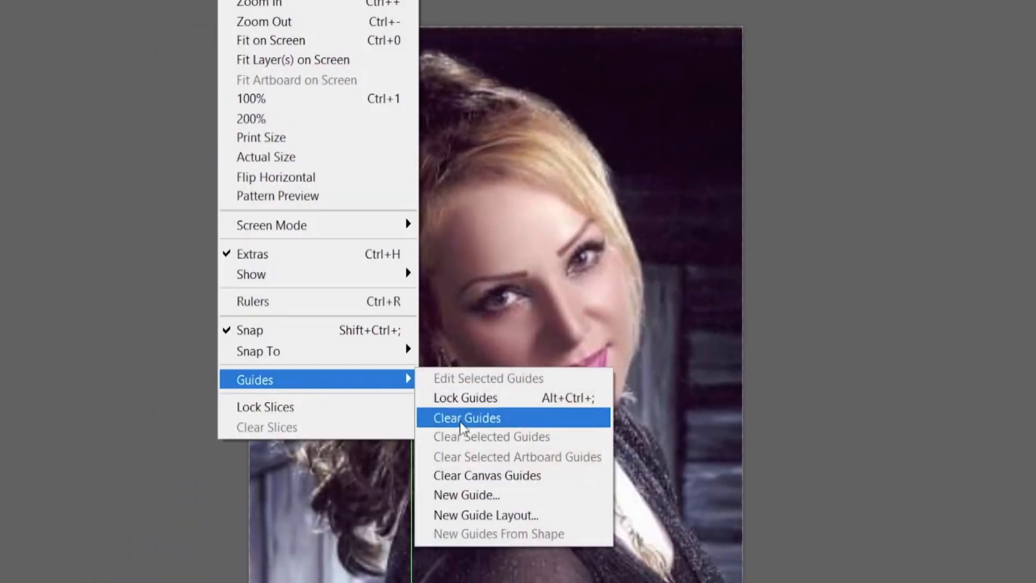
{"action": "left_click", "coordinate": [471, 494]}
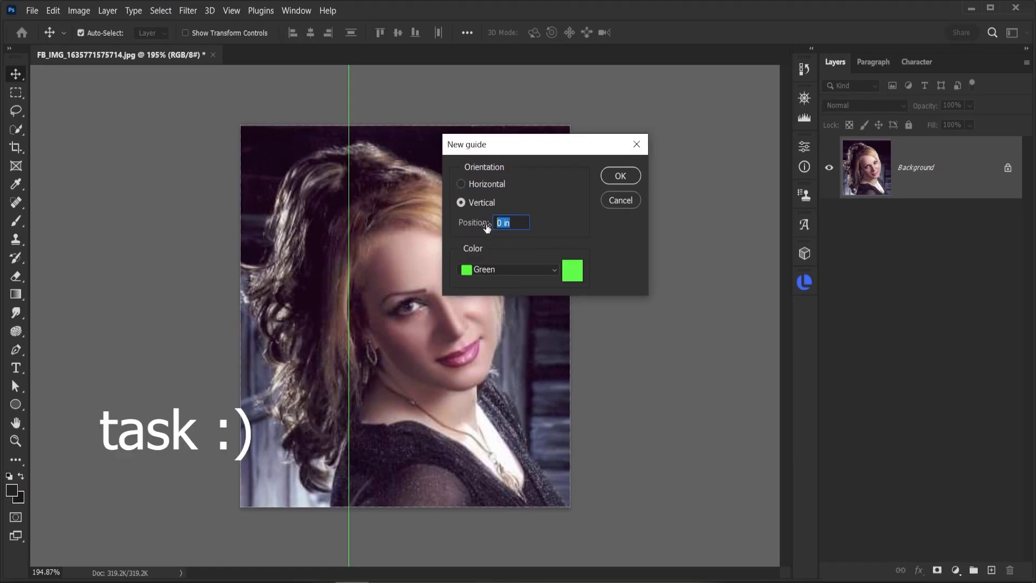
{"action": "type", "text": "66"}
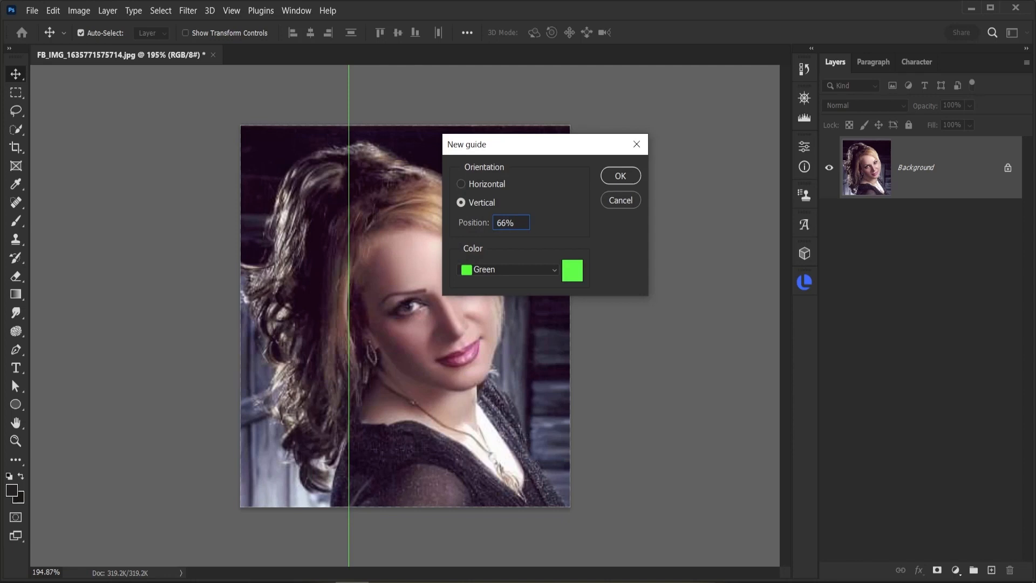
{"action": "left_click", "coordinate": [631, 176]}
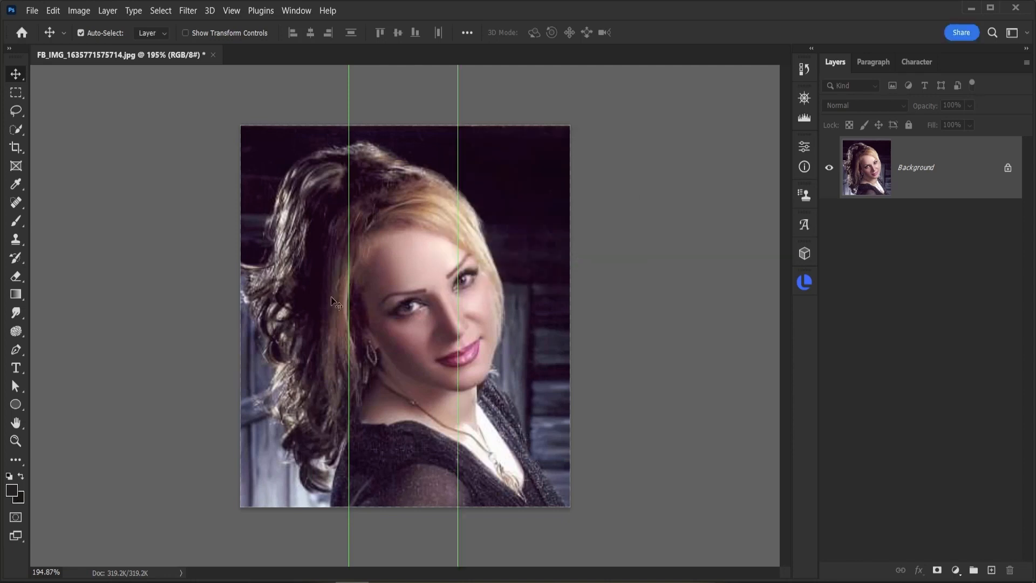
Step: Add a horizontal guide at 33% of the canvas height
{"action": "left_click", "coordinate": [241, 11]}
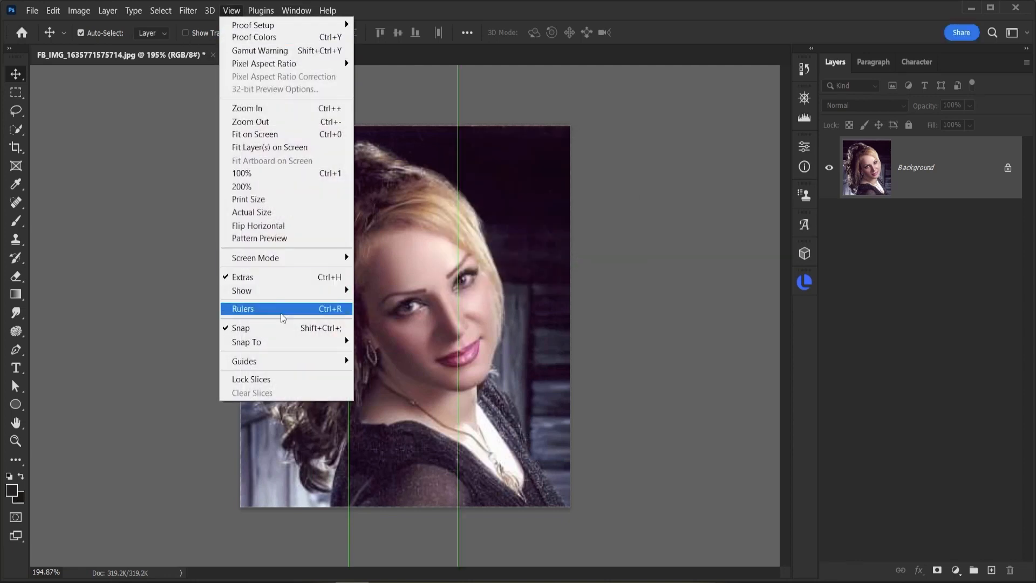
{"action": "mouse_move", "coordinate": [315, 362]}
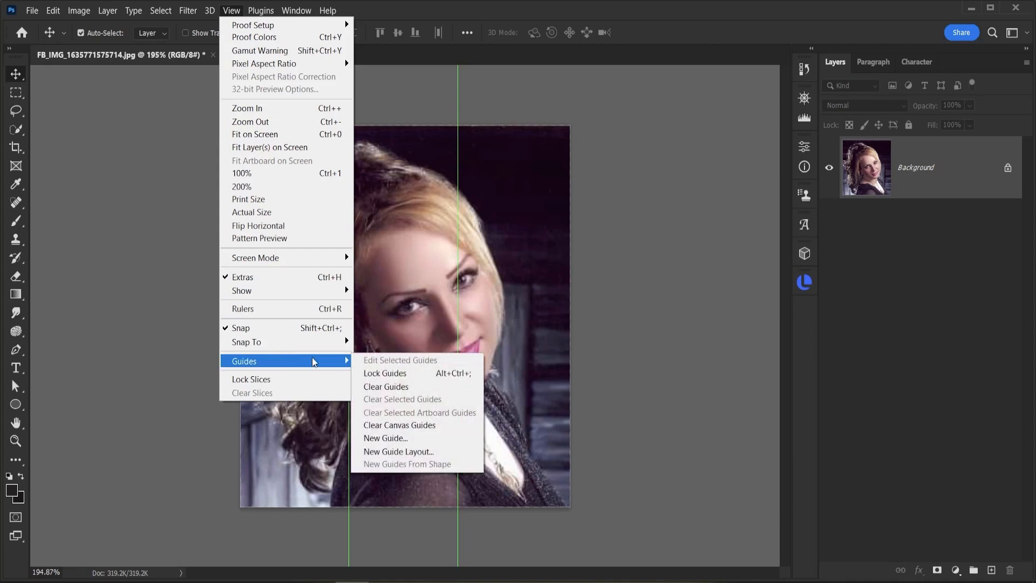
{"action": "left_click", "coordinate": [385, 439]}
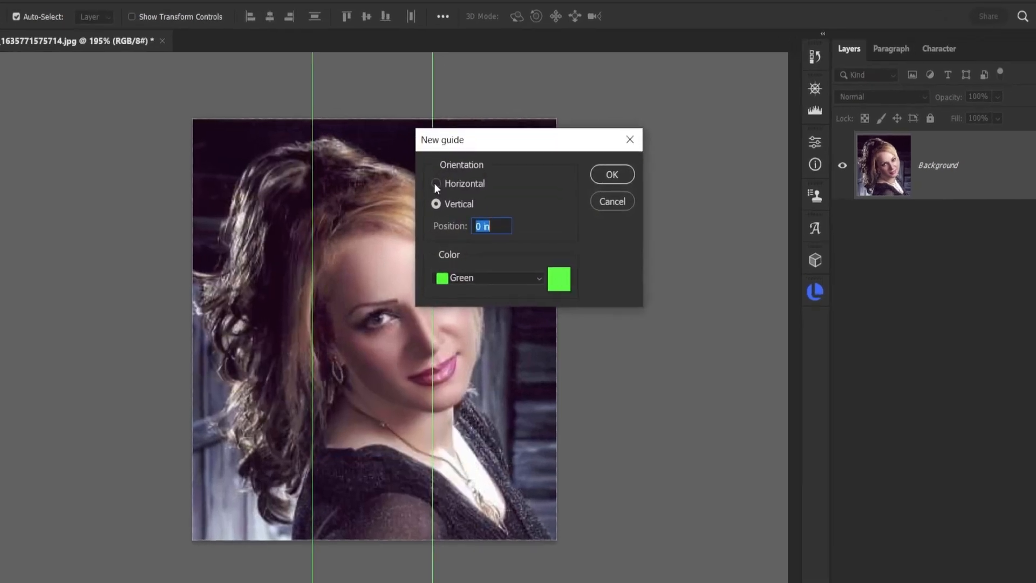
{"action": "left_click", "coordinate": [461, 184]}
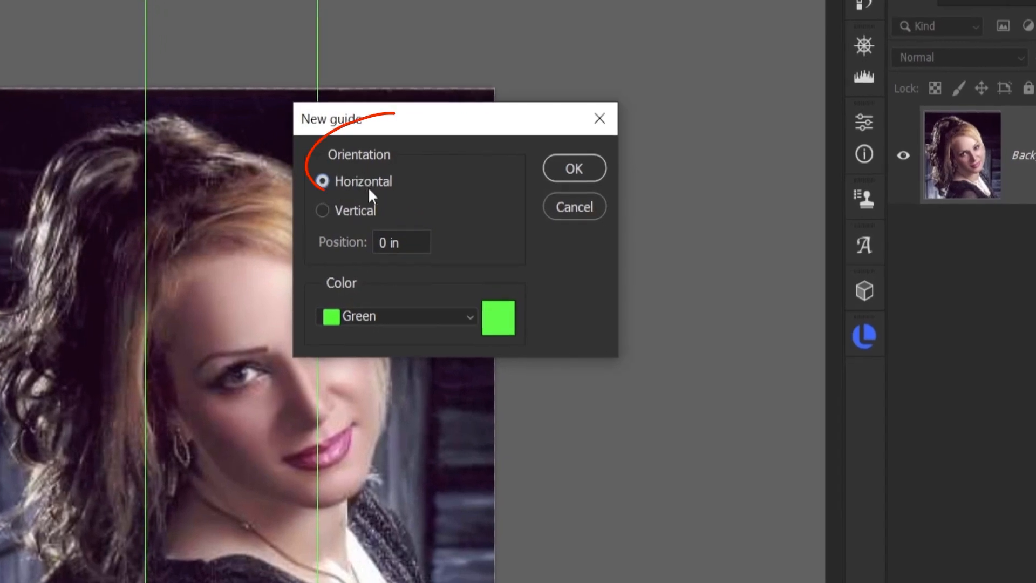
{"action": "left_click_drag", "start_coordinate": [406, 246], "coordinate": [377, 244]}
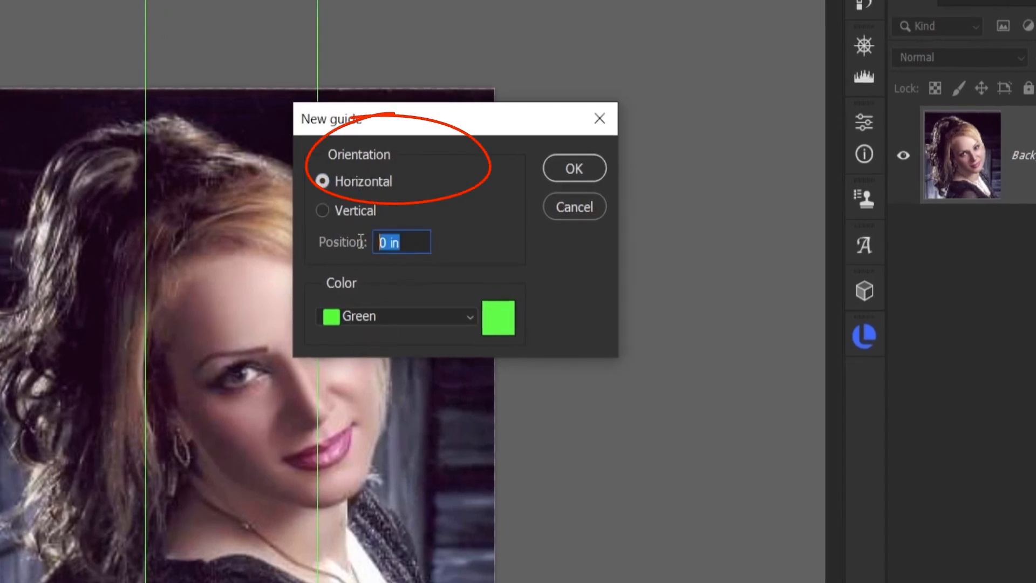
{"action": "type", "text": "33%"}
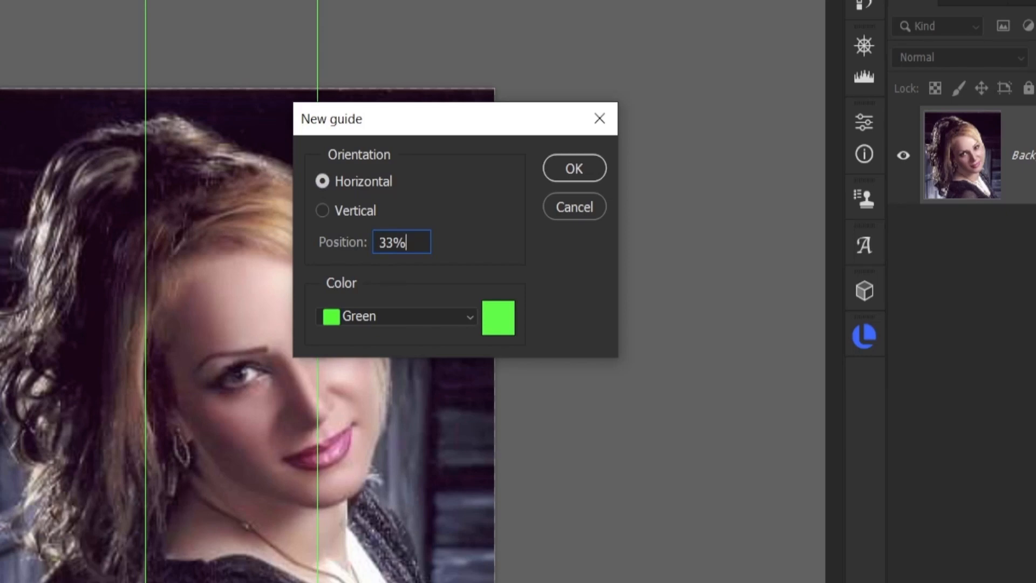
{"action": "left_click", "coordinate": [575, 167]}
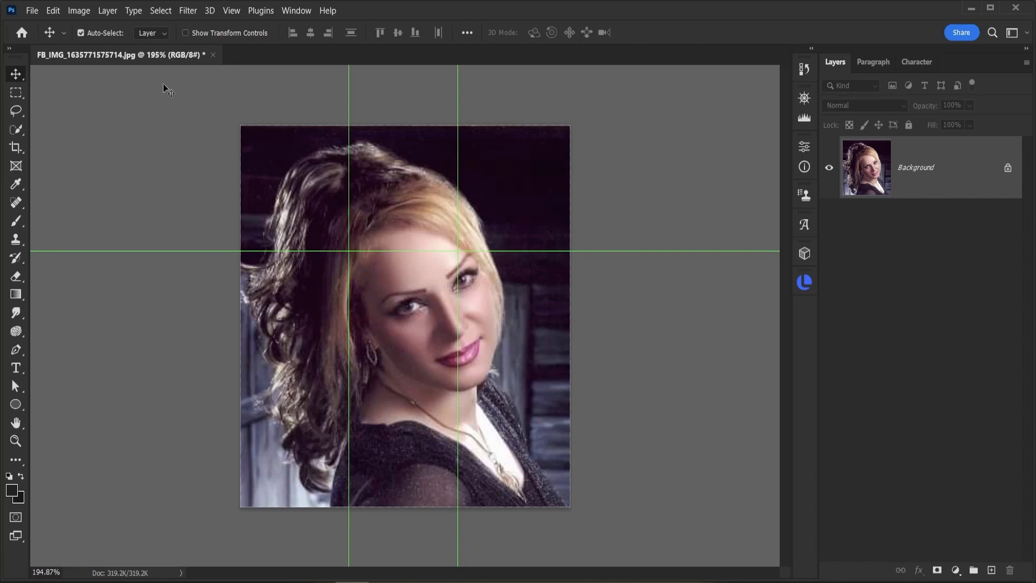
Step: Add a second horizontal guide at 66%
{"action": "left_click", "coordinate": [230, 11]}
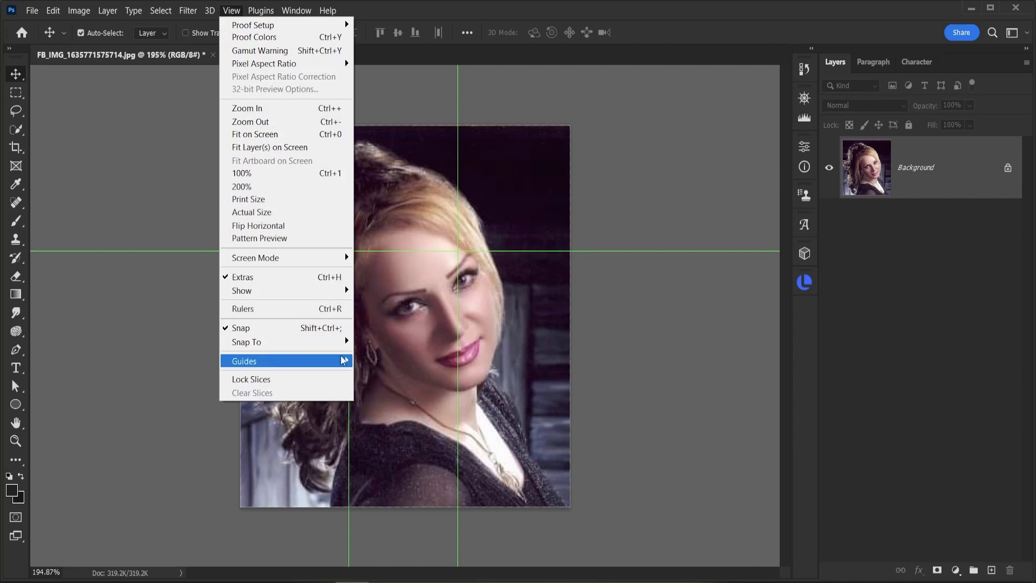
{"action": "mouse_move", "coordinate": [335, 361]}
{"action": "left_click", "coordinate": [380, 438]}
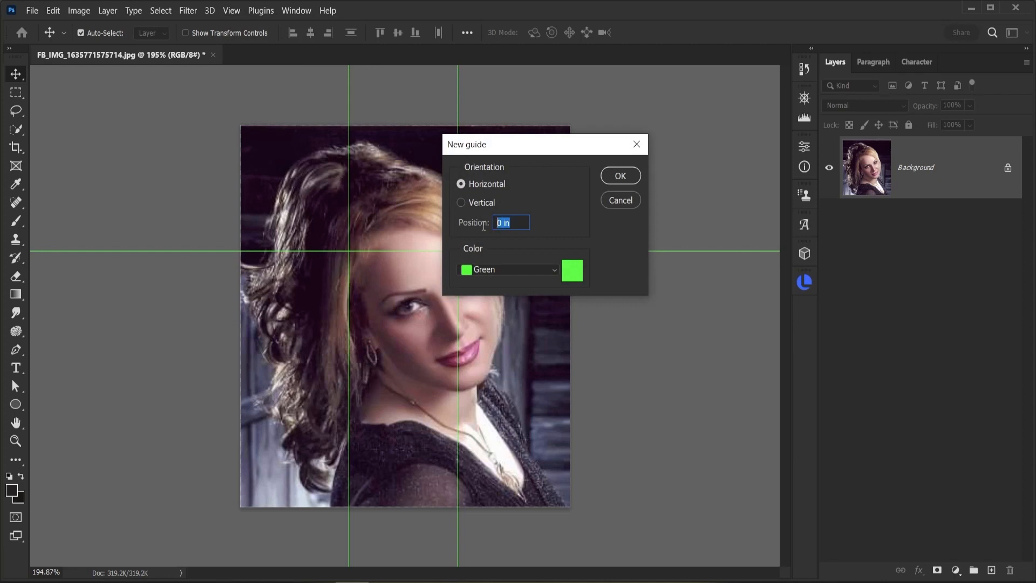
{"action": "type", "text": "66%"}
{"action": "left_click", "coordinate": [637, 176]}
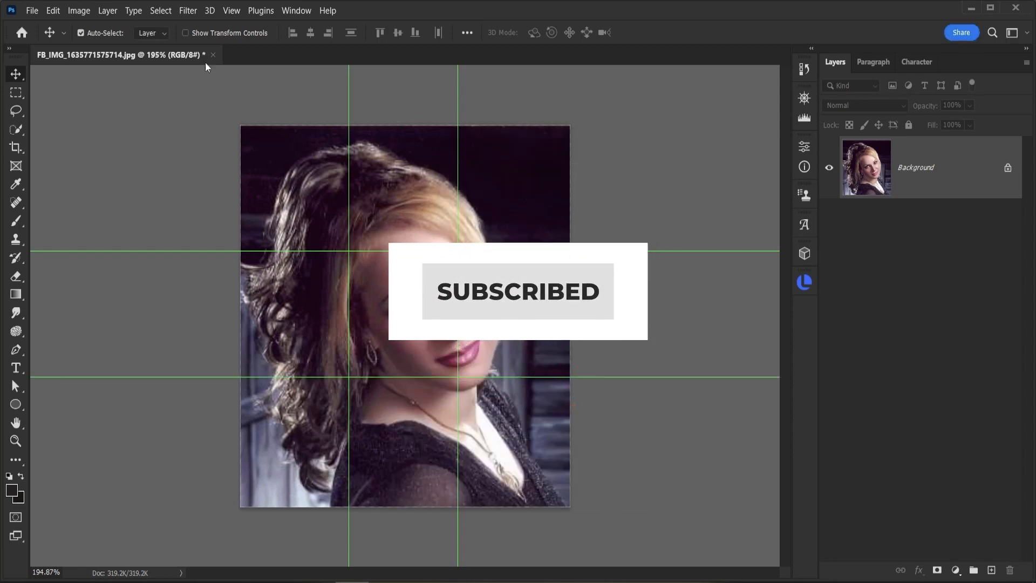
Step: Toggle the Snap To Guides option
{"action": "left_click", "coordinate": [231, 11]}
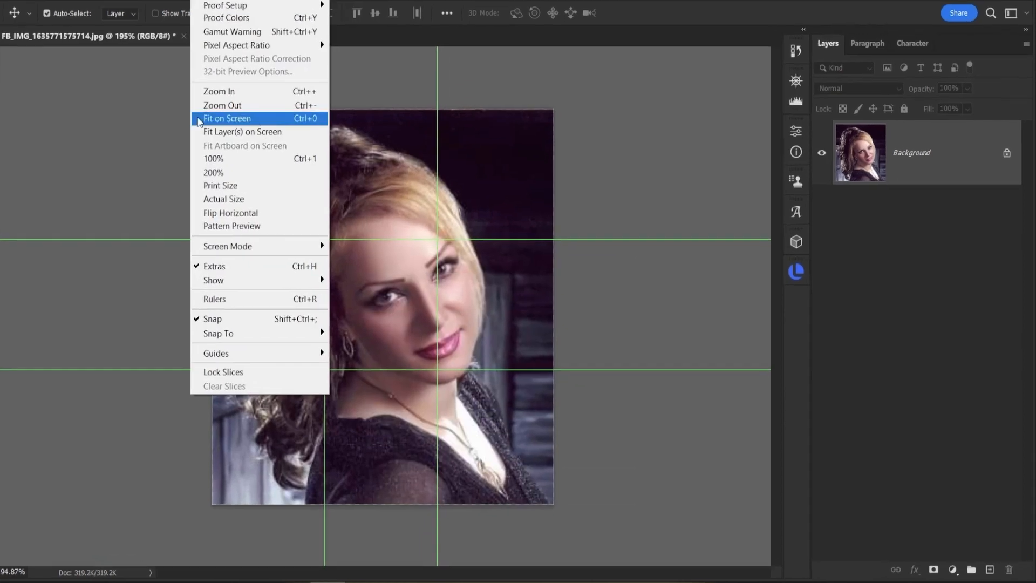
{"action": "mouse_move", "coordinate": [210, 339]}
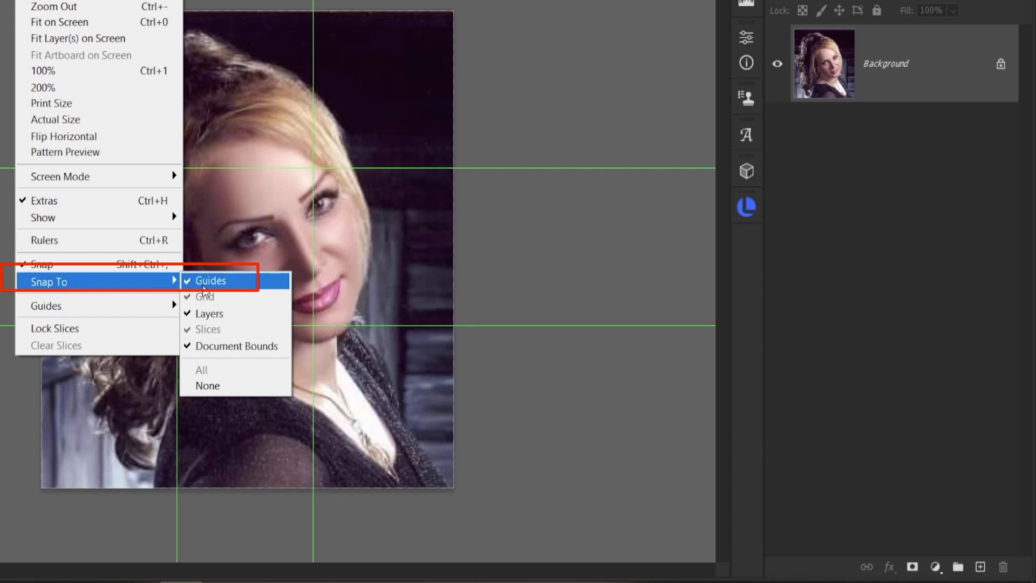
{"action": "left_click", "coordinate": [475, 254]}
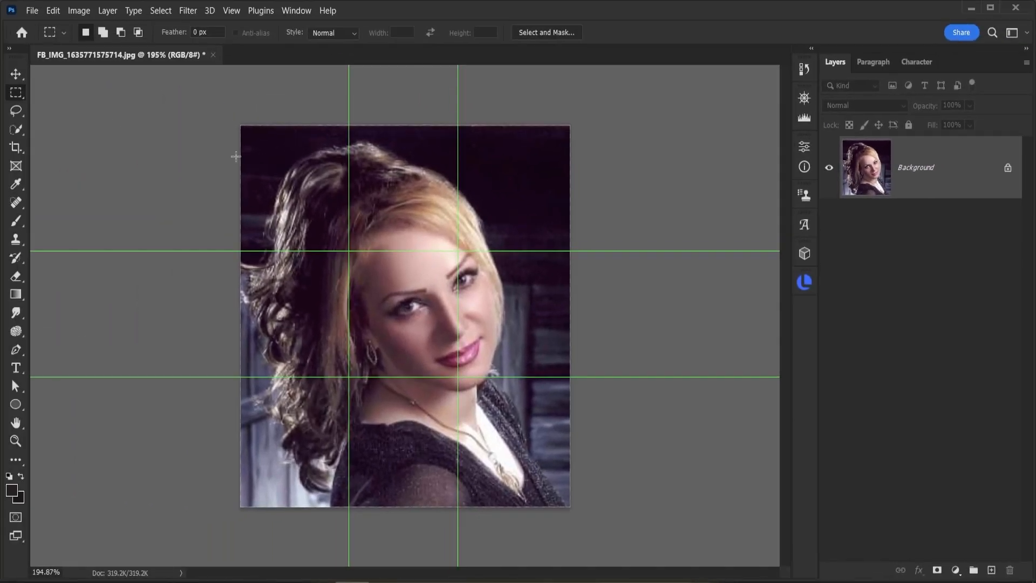
{"action": "scroll", "coordinate": [26, 33], "scroll_direction": "up", "scroll_amount": 6}
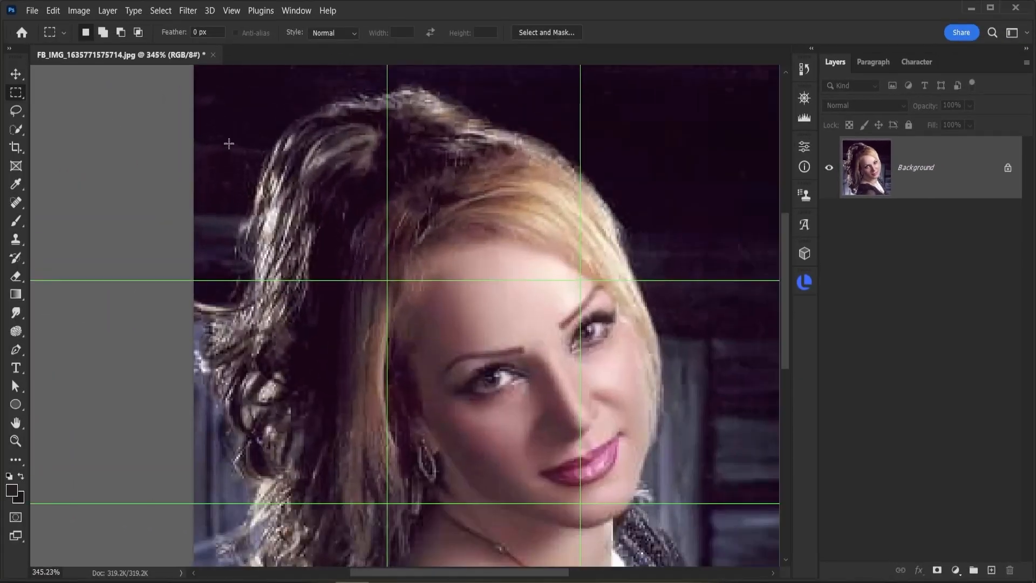
Step: Select the top-left grid cell of the photo and copy it to a new layer with Layer Via Copy
{"action": "scroll", "coordinate": [229, 143], "scroll_direction": "down", "scroll_amount": 2}
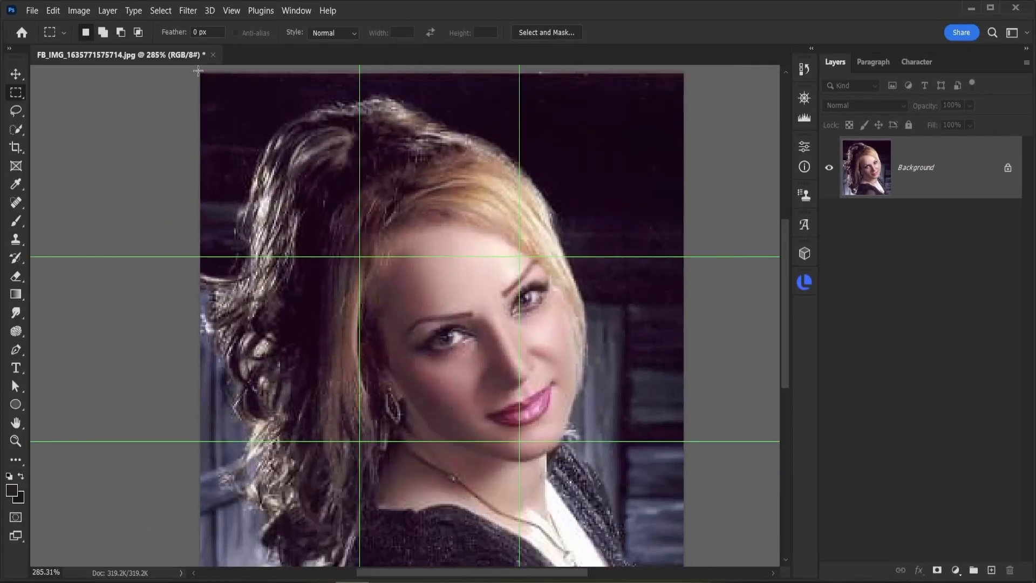
{"action": "left_click_drag", "start_coordinate": [198, 70], "coordinate": [362, 258]}
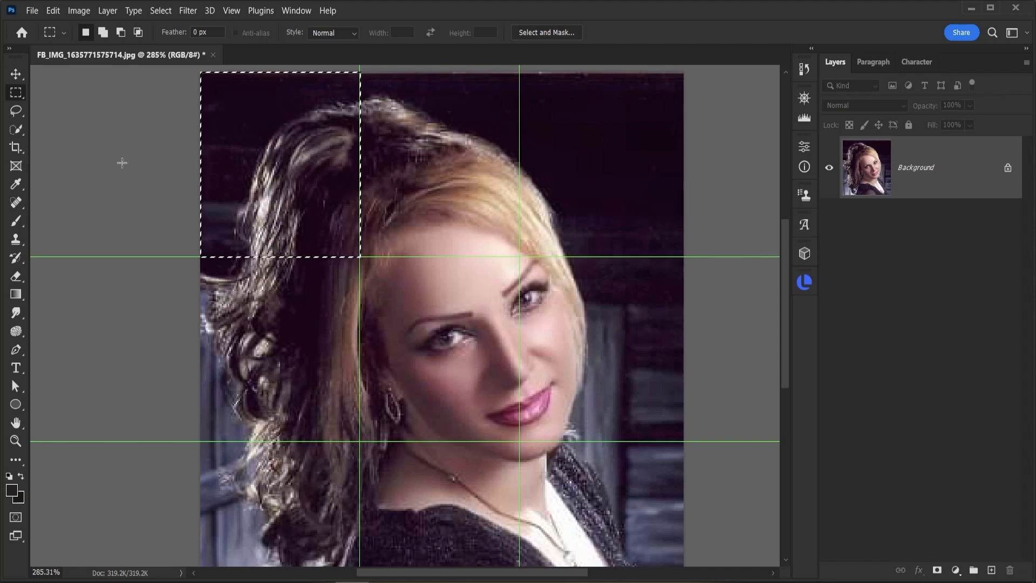
{"action": "left_click", "coordinate": [108, 10]}
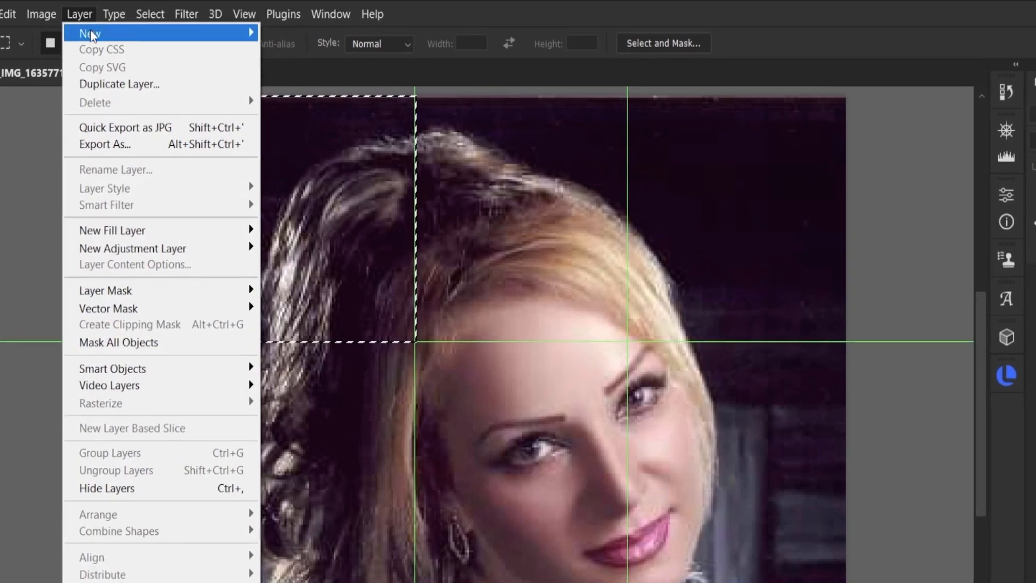
{"action": "mouse_move", "coordinate": [90, 34]}
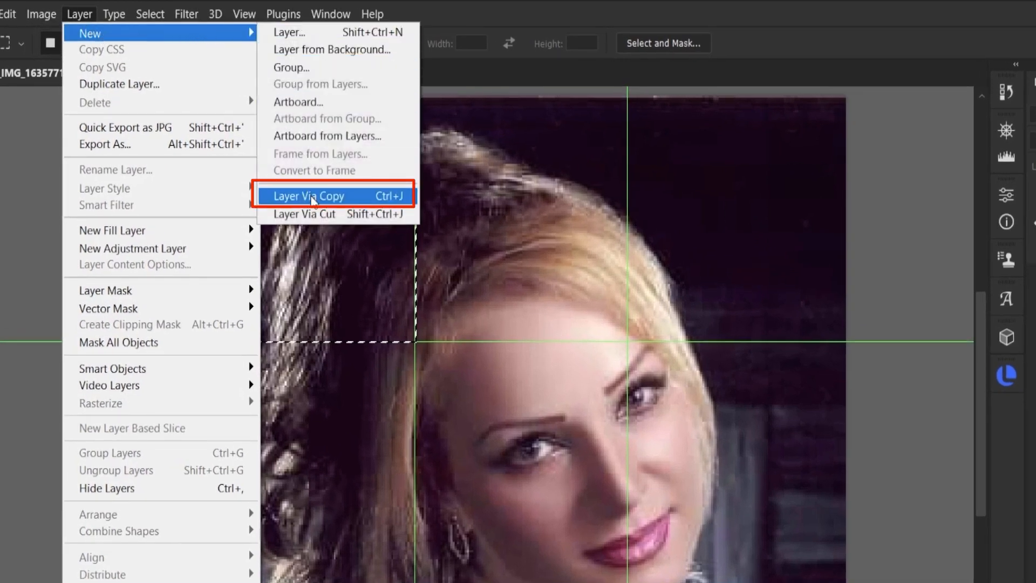
{"action": "left_click", "coordinate": [390, 197]}
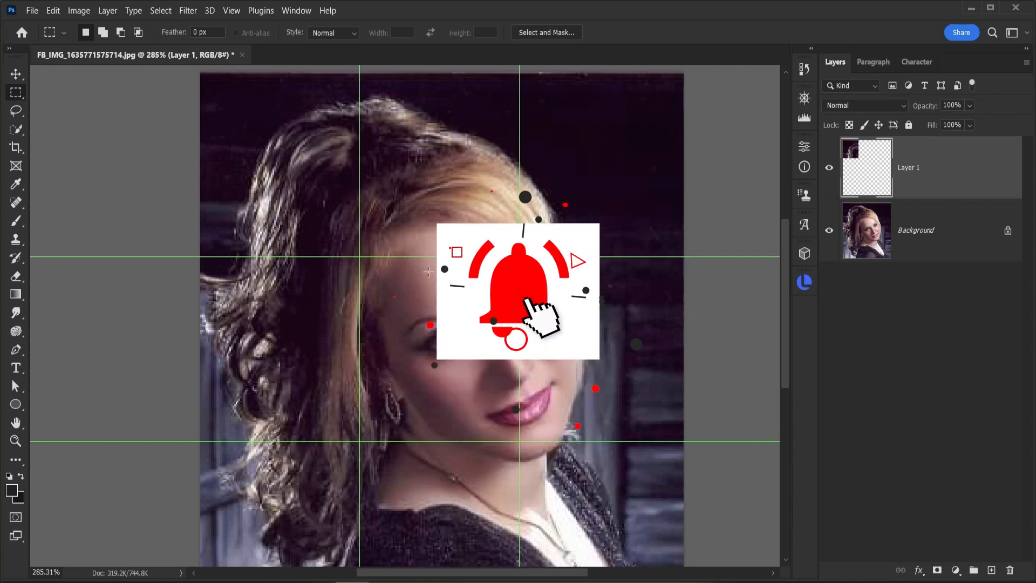
Step: Select the top-middle cell on the Background layer and copy it to its own new layer
{"action": "left_click", "coordinate": [868, 242]}
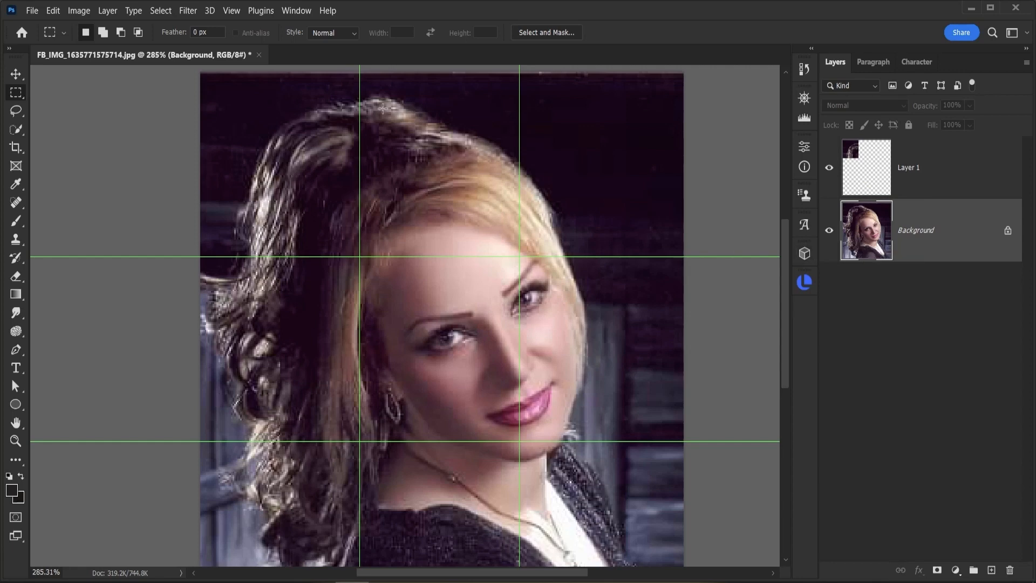
{"action": "left_click_drag", "start_coordinate": [359, 73], "coordinate": [520, 257]}
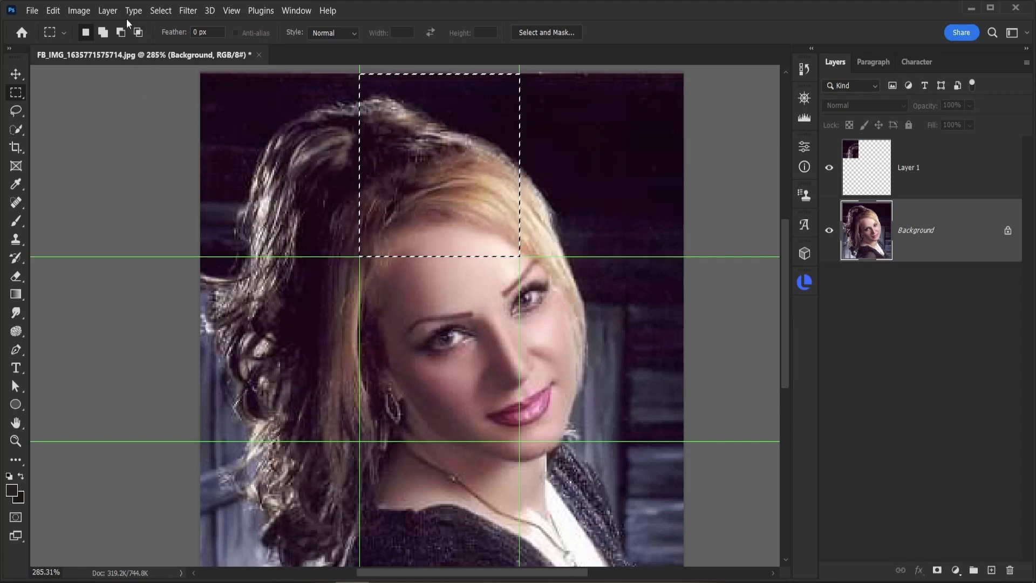
{"action": "left_click", "coordinate": [103, 13]}
{"action": "mouse_move", "coordinate": [130, 28]}
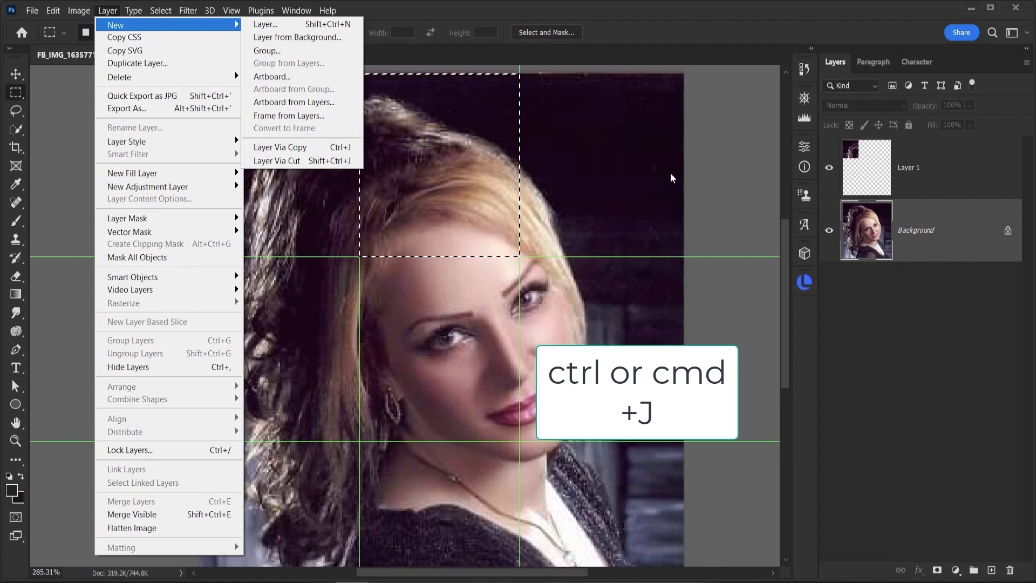
{"action": "key", "text": "Escape"}
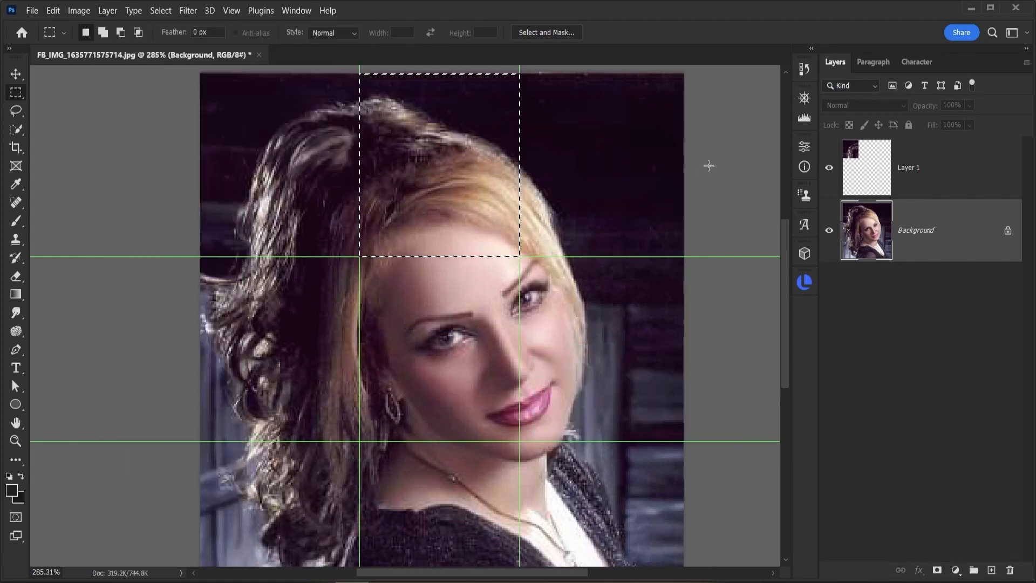
{"action": "key", "text": "ctrl+j"}
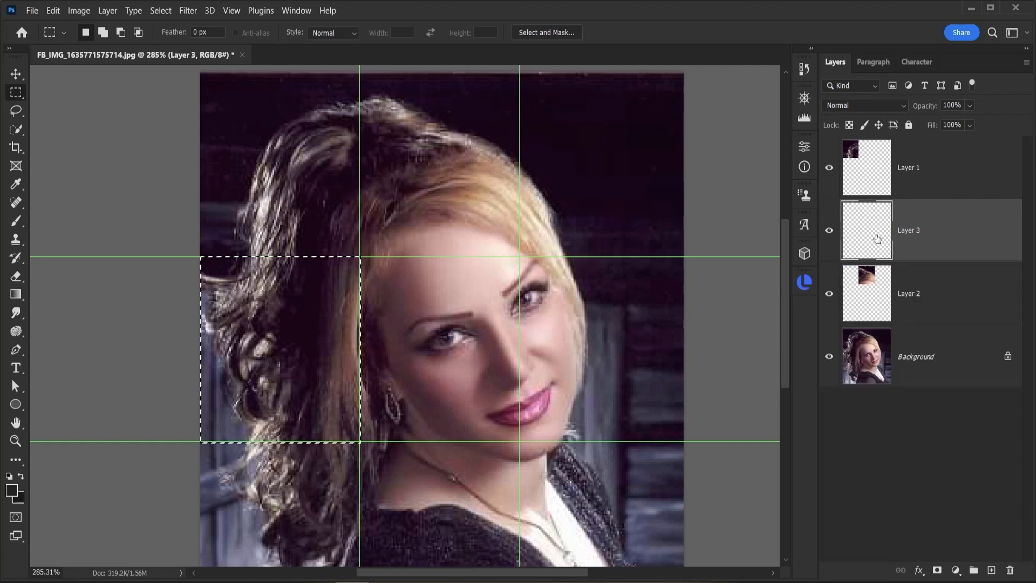
Step: Copy the left-middle and center grid cells of the Background into separate new layers
{"action": "left_click_drag", "start_coordinate": [873, 240], "coordinate": [1011, 571]}
{"action": "left_click_drag", "start_coordinate": [1011, 571], "coordinate": [1011, 570]}
{"action": "left_click", "coordinate": [917, 294]}
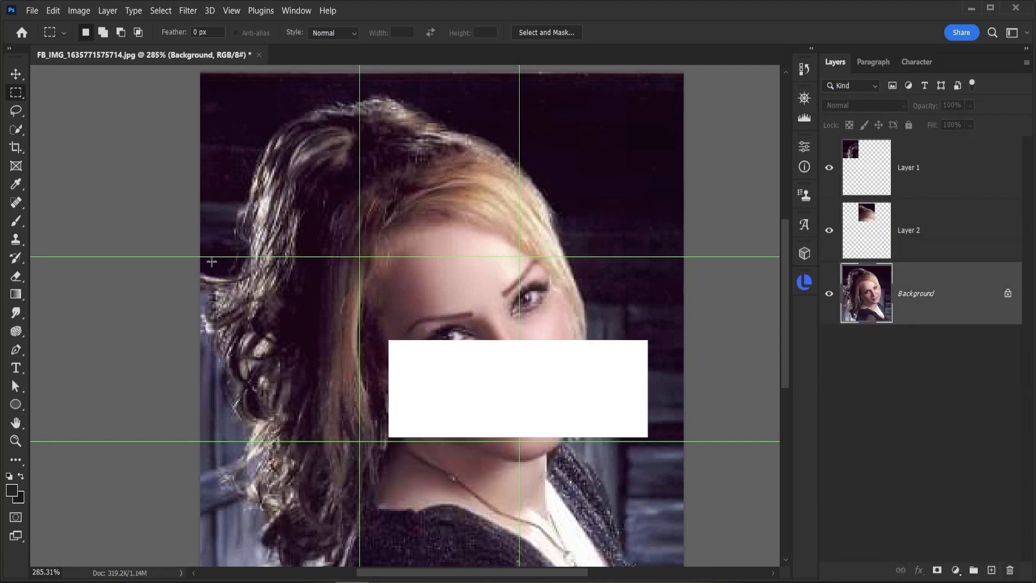
{"action": "key", "text": "ctrl+j"}
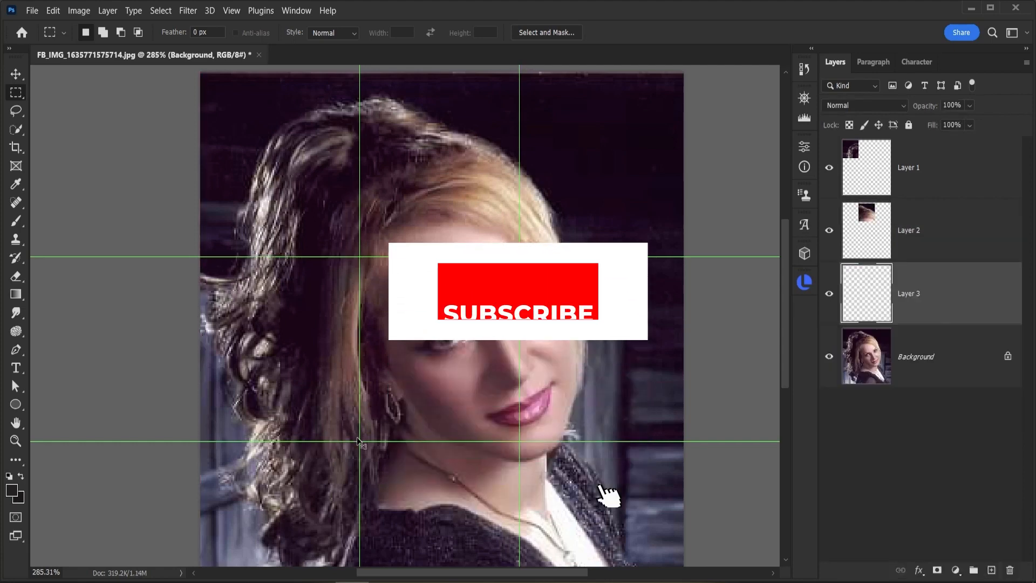
{"action": "left_click", "coordinate": [917, 356]}
{"action": "left_click_drag", "start_coordinate": [359, 257], "coordinate": [519, 442]}
{"action": "key", "text": "ctrl+j"}
{"action": "left_click", "coordinate": [918, 419]}
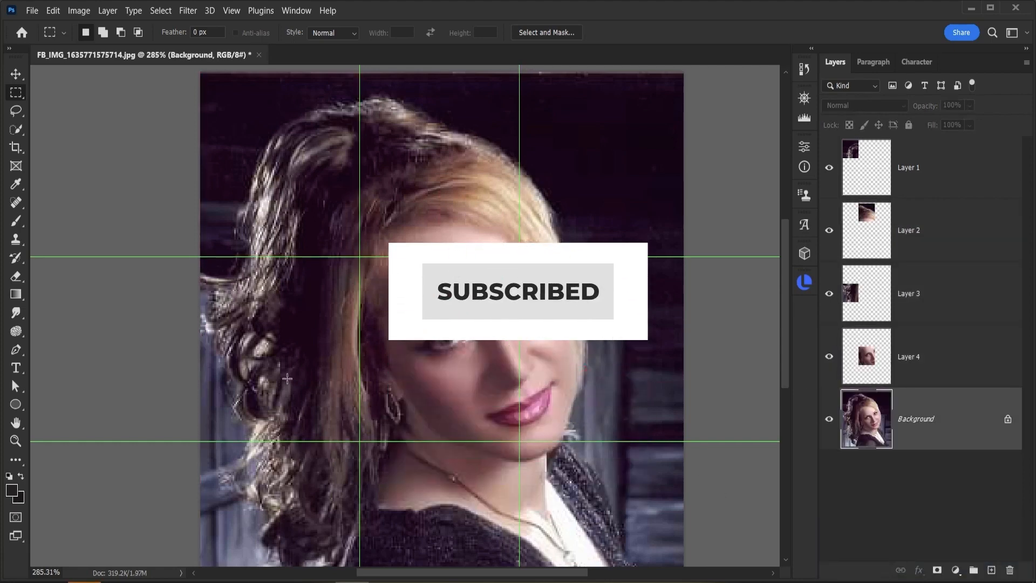
Step: Copy the right-middle and bottom-left grid cells of the Background into separate new layers
{"action": "left_click_drag", "start_coordinate": [519, 256], "coordinate": [685, 441]}
{"action": "key", "text": "ctrl+j"}
{"action": "scroll", "coordinate": [685, 441], "scroll_direction": "down", "scroll_amount": 3}
{"action": "left_click_drag", "start_coordinate": [223, 383], "coordinate": [344, 525]}
{"action": "left_click", "coordinate": [918, 481]}
{"action": "key", "text": "ctrl+j"}
Step: Select the bottom-middle grid cell on the Background and copy it to a new layer
{"action": "left_click", "coordinate": [917, 534]}
{"action": "left_click_drag", "start_coordinate": [343, 383], "coordinate": [464, 531]}
{"action": "scroll", "coordinate": [465, 531], "scroll_direction": "down", "scroll_amount": 1}
{"action": "key", "text": "ctrl+j"}
{"action": "scroll", "coordinate": [938, 353], "scroll_direction": "up", "scroll_amount": 2}
Step: Select the top-right grid cell on the Background and copy it to a new layer
{"action": "left_click", "coordinate": [878, 223]}
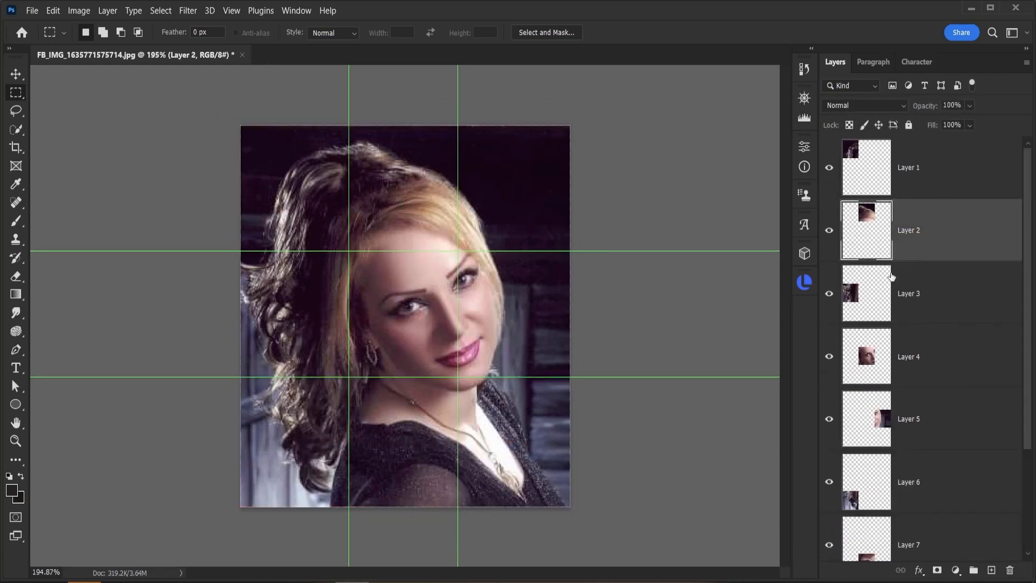
{"action": "scroll", "coordinate": [891, 276], "scroll_direction": "down", "scroll_amount": 3}
{"action": "left_click", "coordinate": [917, 530]}
{"action": "left_click_drag", "start_coordinate": [458, 125], "coordinate": [570, 242]}
{"action": "key", "text": "ctrl+j"}
Step: Rename the top-right cell layer as 3 and move it up to sit directly below Layer 2
{"action": "double_click", "coordinate": [909, 529]}
{"action": "type", "text": "3"}
{"action": "left_click_drag", "start_coordinate": [912, 529], "coordinate": [911, 301]}
Step: Add an inside Stroke layer style to Layer 1 with a near-white colour f7f3f8
{"action": "left_click", "coordinate": [962, 183]}
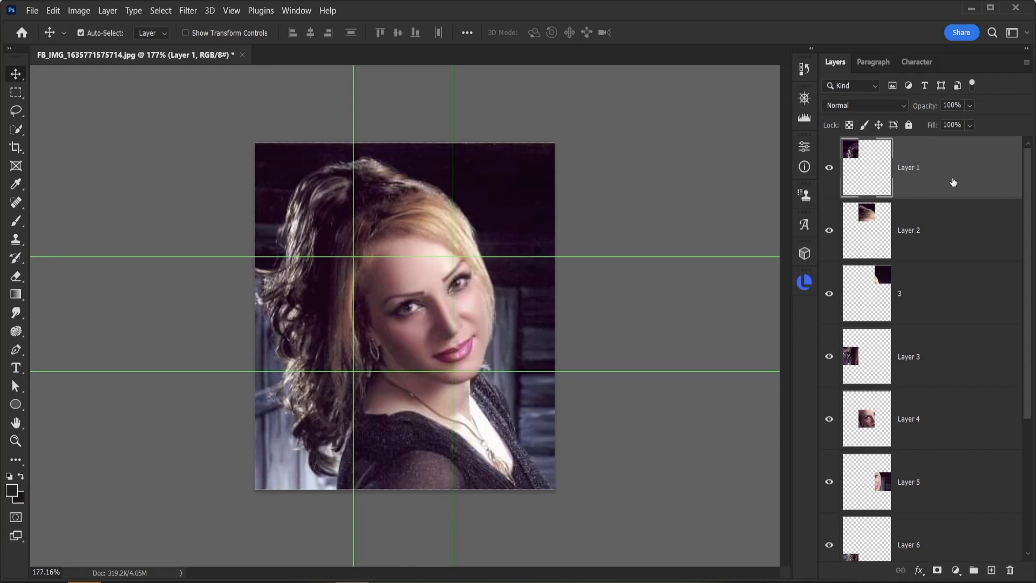
{"action": "double_click", "coordinate": [978, 179]}
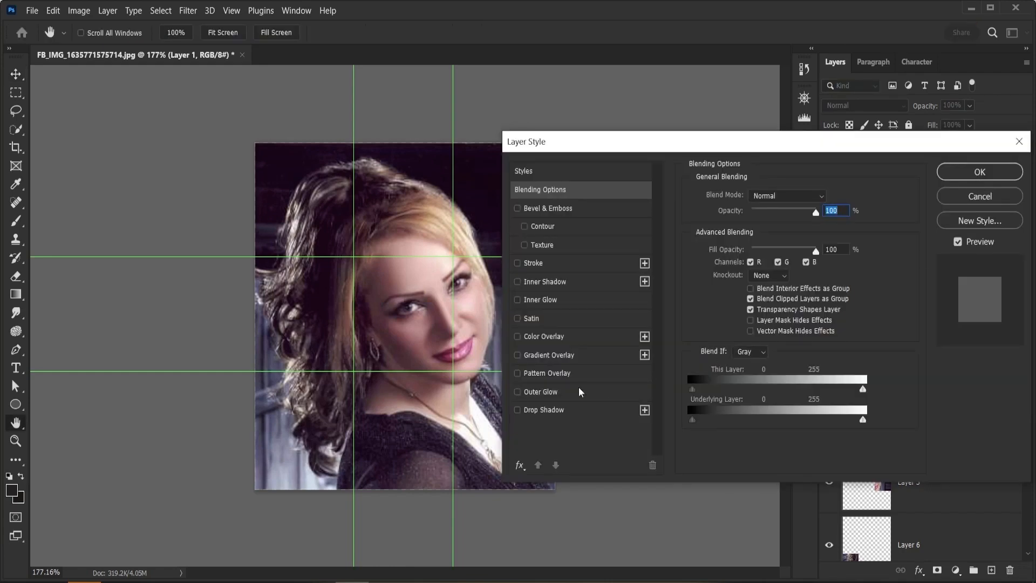
{"action": "left_click", "coordinate": [517, 263]}
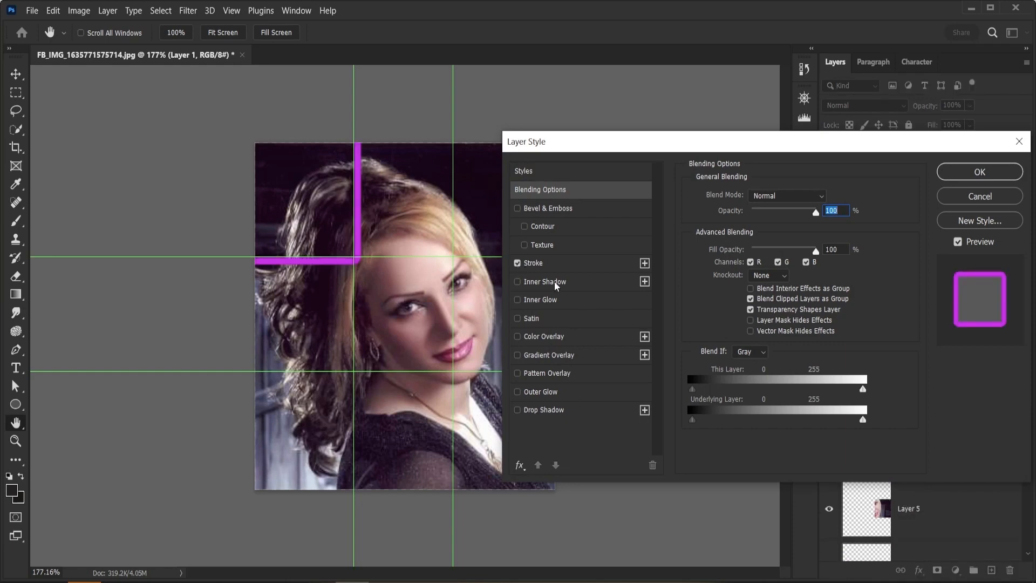
{"action": "left_click", "coordinate": [599, 265]}
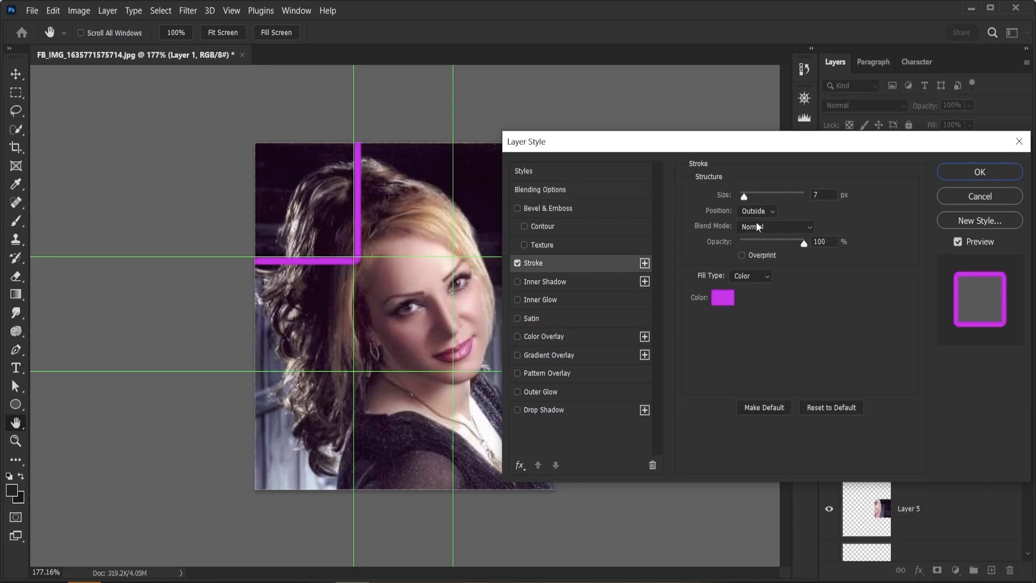
{"action": "left_click", "coordinate": [773, 212]}
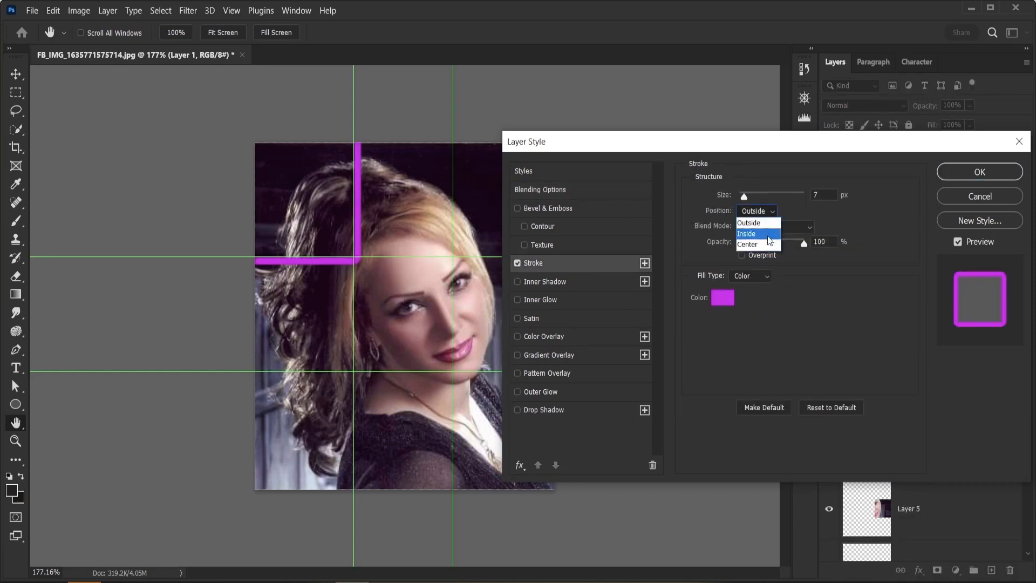
{"action": "left_click", "coordinate": [769, 233]}
{"action": "left_click", "coordinate": [723, 298]}
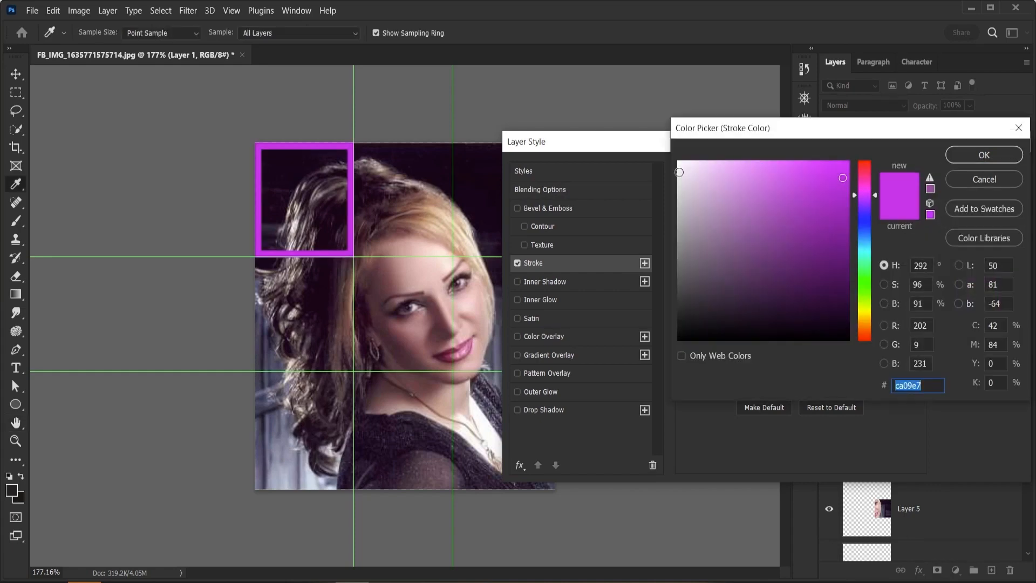
{"action": "left_click", "coordinate": [681, 166]}
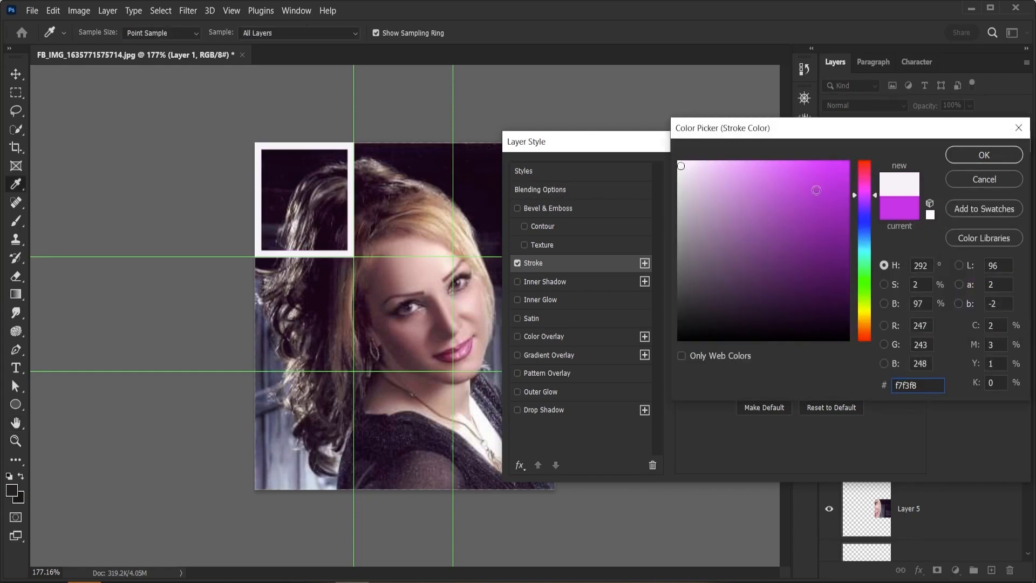
{"action": "key", "text": "Return"}
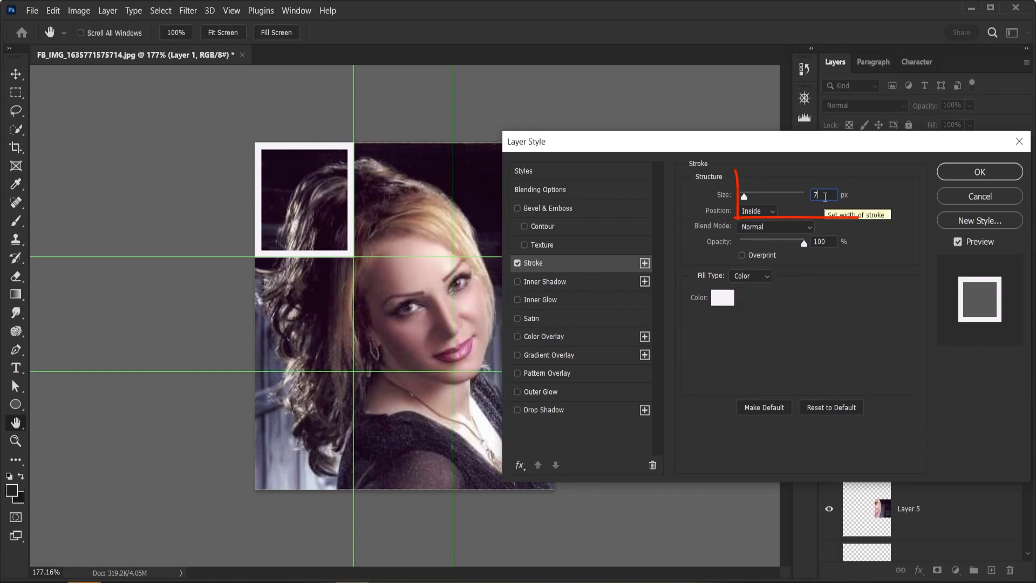
Step: Set the stroke size to 3 px and apply the layer style
{"action": "key", "text": "Down"}
{"action": "key", "text": "Down"}
{"action": "key", "text": "Down"}
{"action": "key", "text": "Down"}
{"action": "key", "text": "Down"}
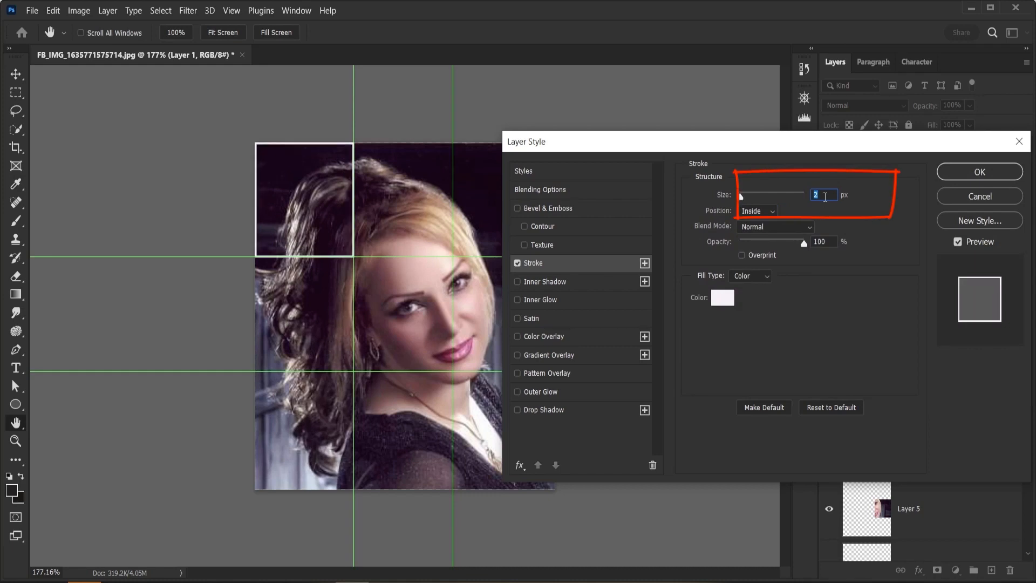
{"action": "key", "text": "Up"}
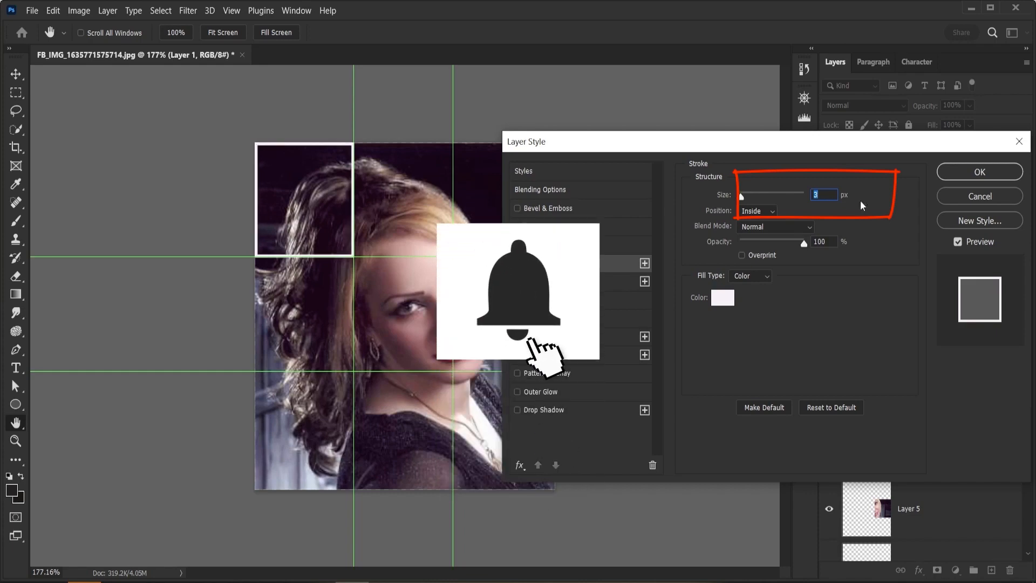
{"action": "left_click", "coordinate": [980, 177]}
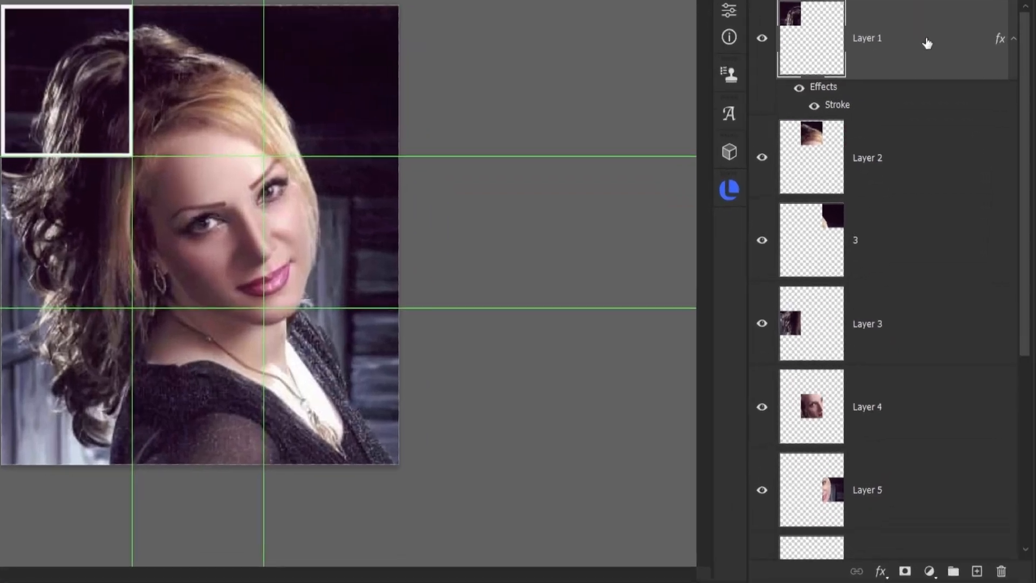
Step: Copy Layer 1's layer style and paste it onto Layer 2 through Layer 8
{"action": "right_click", "coordinate": [953, 171]}
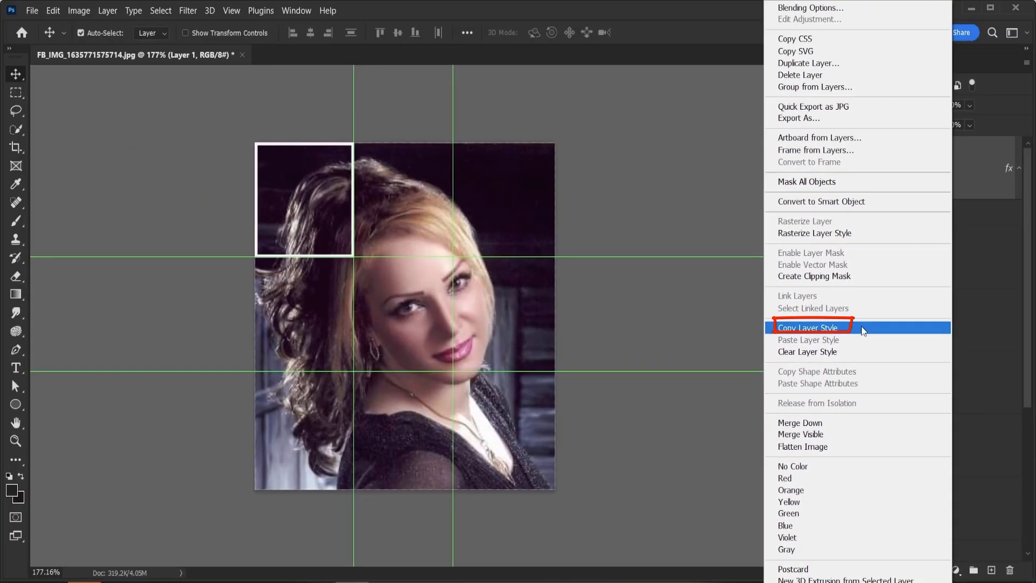
{"action": "left_click", "coordinate": [862, 328]}
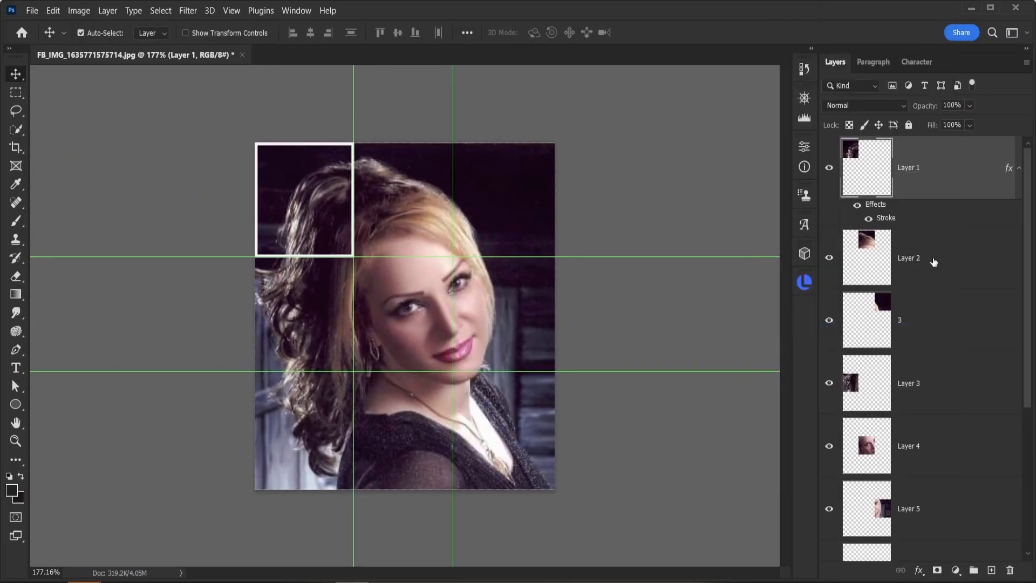
{"action": "left_click", "coordinate": [934, 262]}
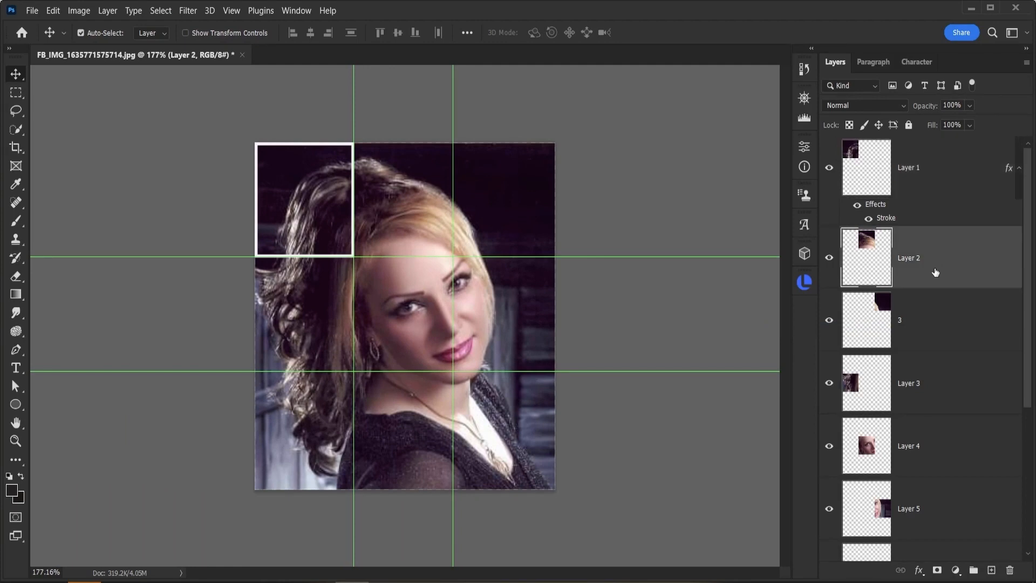
{"action": "scroll", "coordinate": [934, 272], "scroll_direction": "down", "scroll_amount": 2}
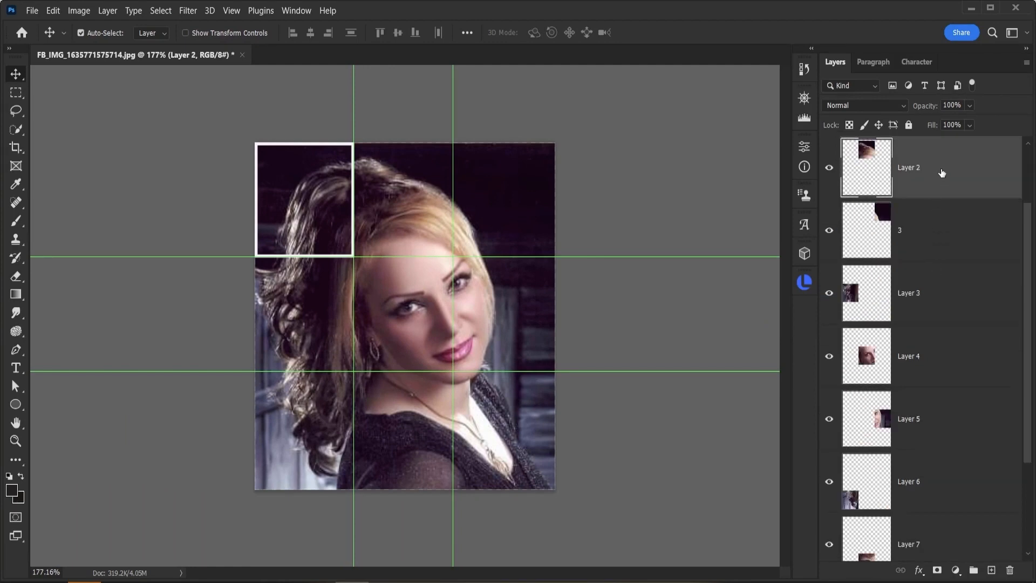
{"action": "scroll", "coordinate": [935, 181], "scroll_direction": "down", "scroll_amount": 2}
{"action": "scroll", "coordinate": [950, 418], "scroll_direction": "down", "scroll_amount": 2}
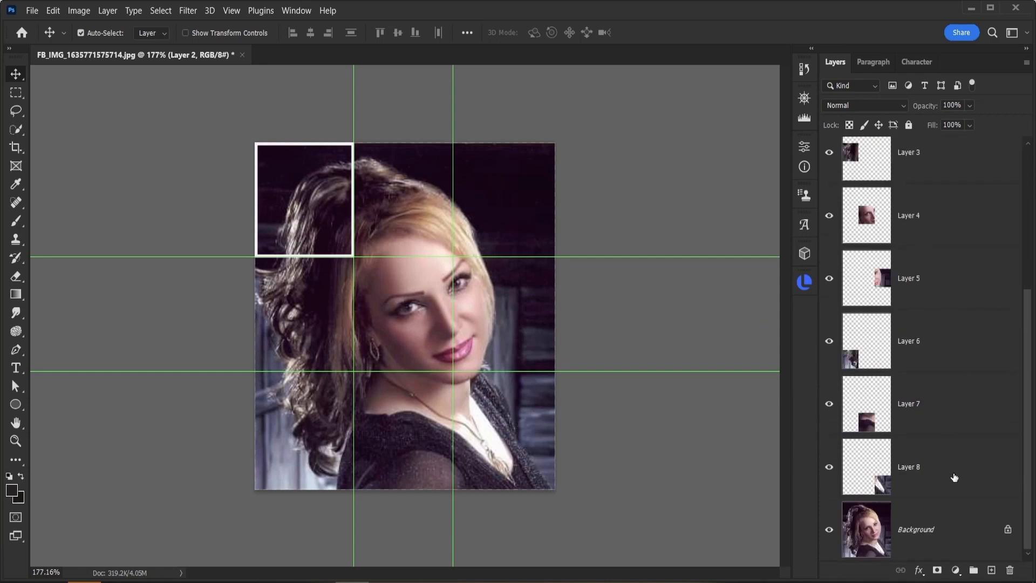
{"action": "left_click", "coordinate": [952, 470], "text": "shift"}
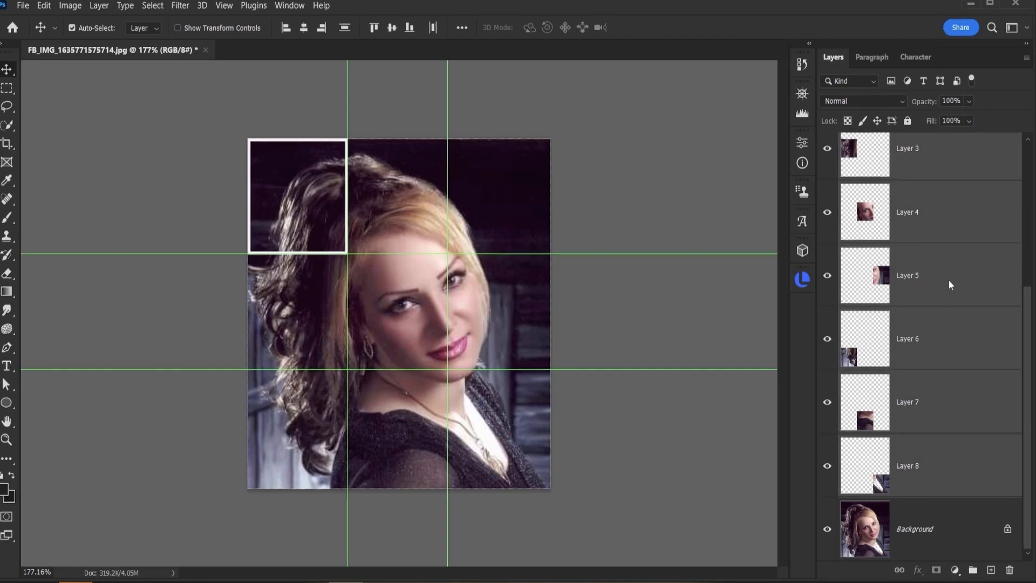
{"action": "right_click", "coordinate": [950, 284]}
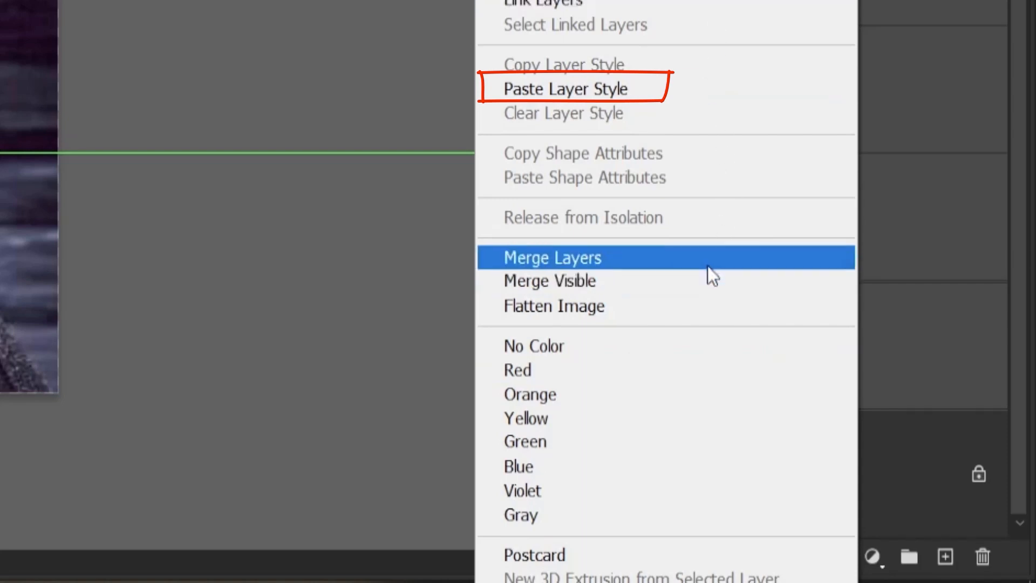
{"action": "left_click", "coordinate": [620, 90]}
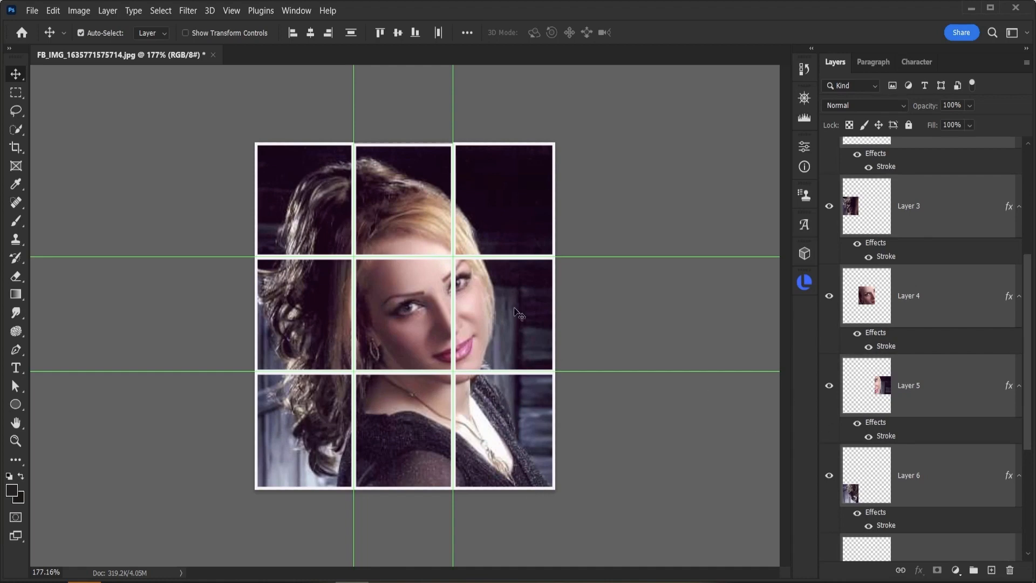
Step: Set the background colour to a dark blue-grey 4b4f6a sampled from the photo
{"action": "scroll", "coordinate": [923, 387], "scroll_direction": "down", "scroll_amount": 3}
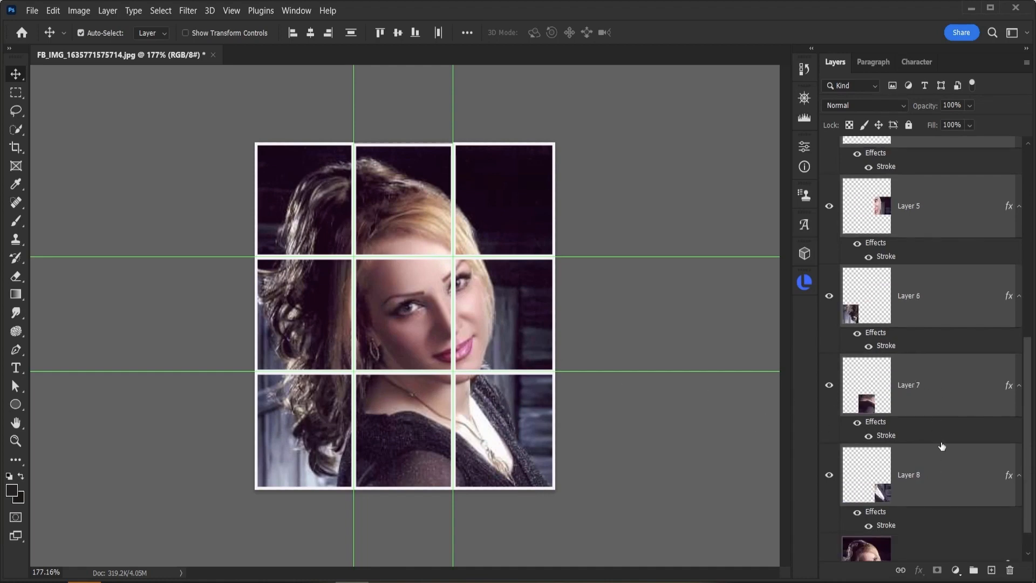
{"action": "scroll", "coordinate": [942, 446], "scroll_direction": "down", "scroll_amount": 1}
{"action": "left_click", "coordinate": [880, 536]}
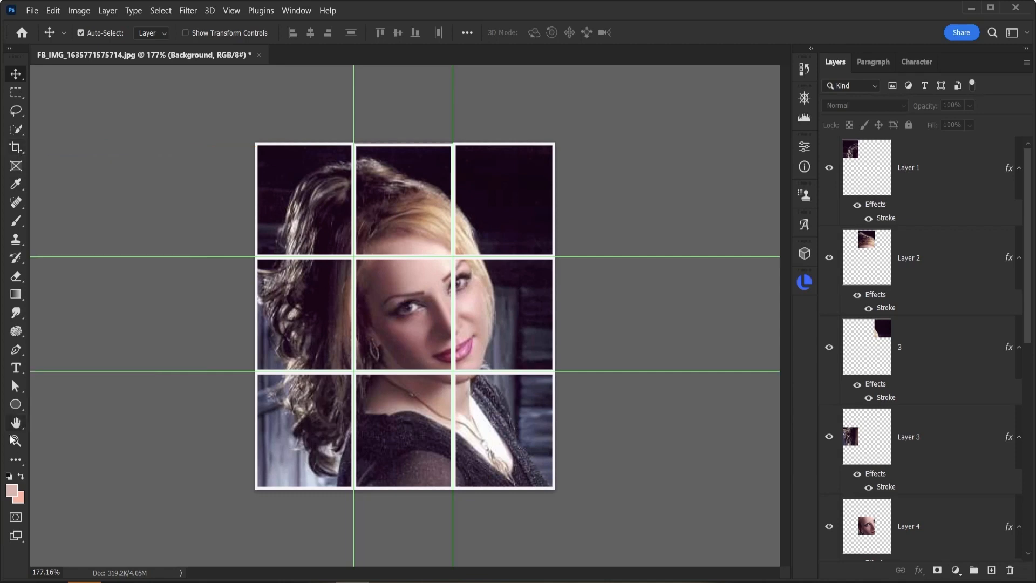
{"action": "left_click", "coordinate": [21, 500]}
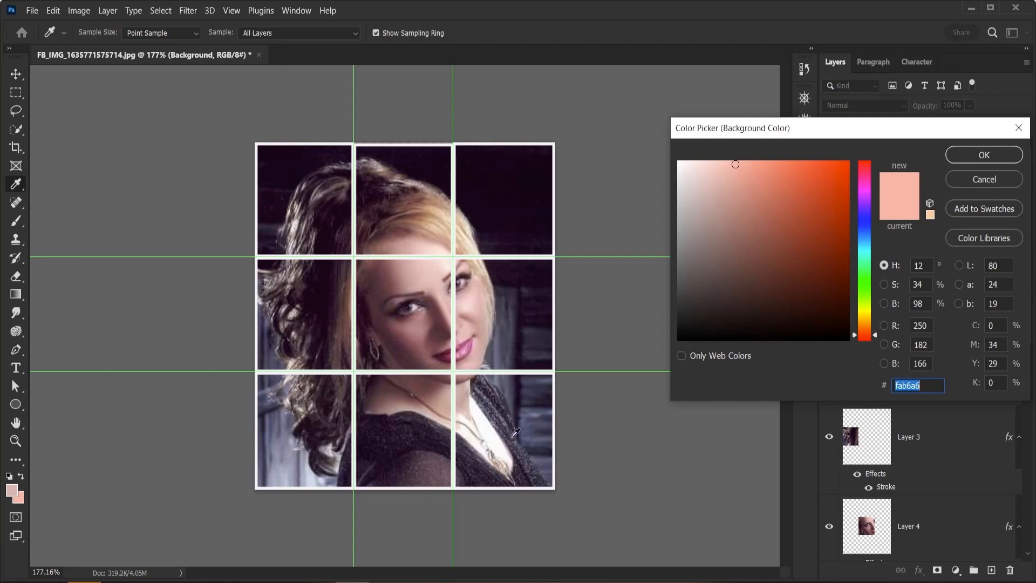
{"action": "left_click", "coordinate": [531, 430]}
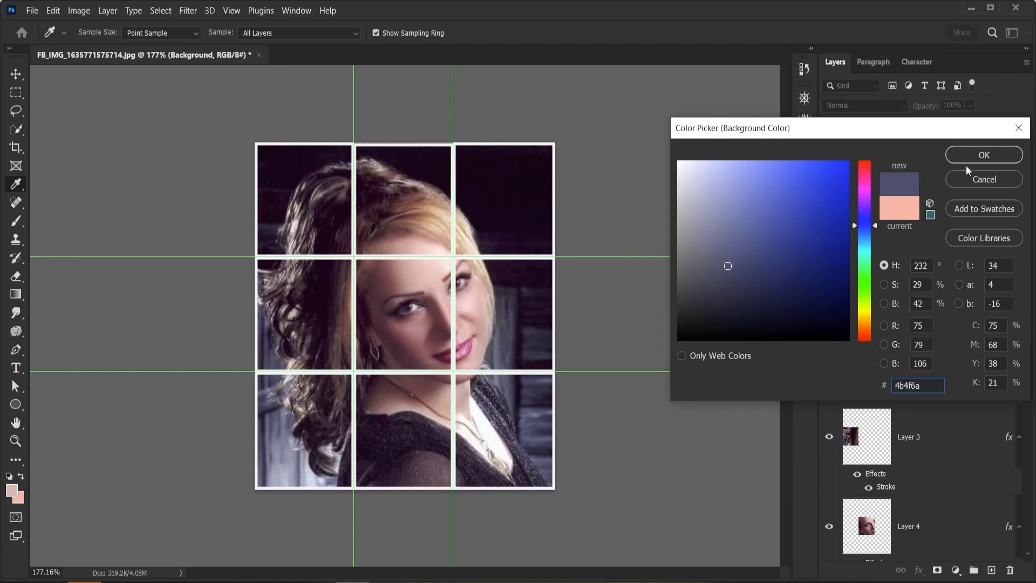
{"action": "left_click", "coordinate": [984, 155]}
Step: Extend the canvas evenly on all sides with the Crop tool, filling the new area with the background colour
{"action": "key", "text": "v"}
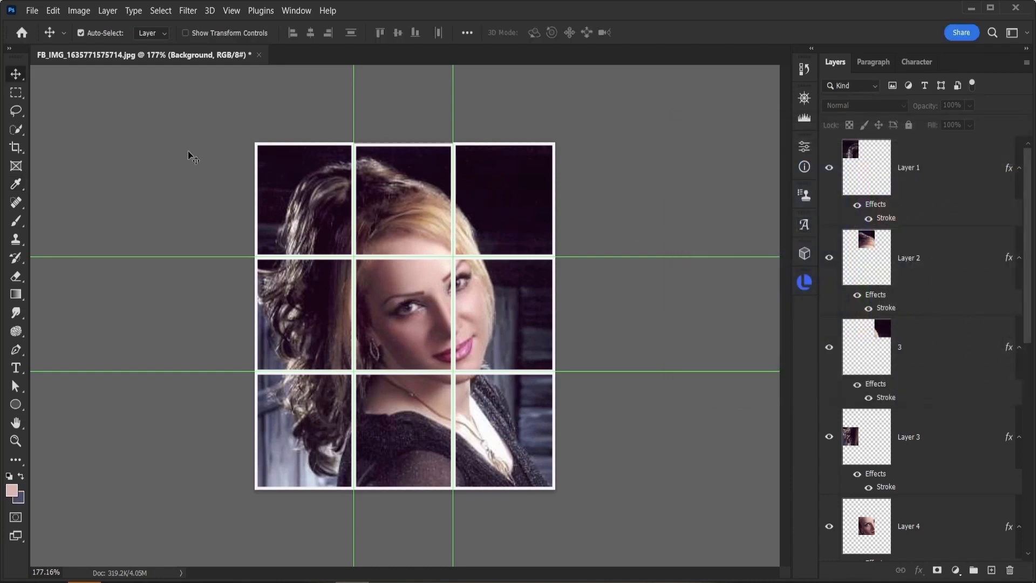
{"action": "left_click", "coordinate": [15, 147]}
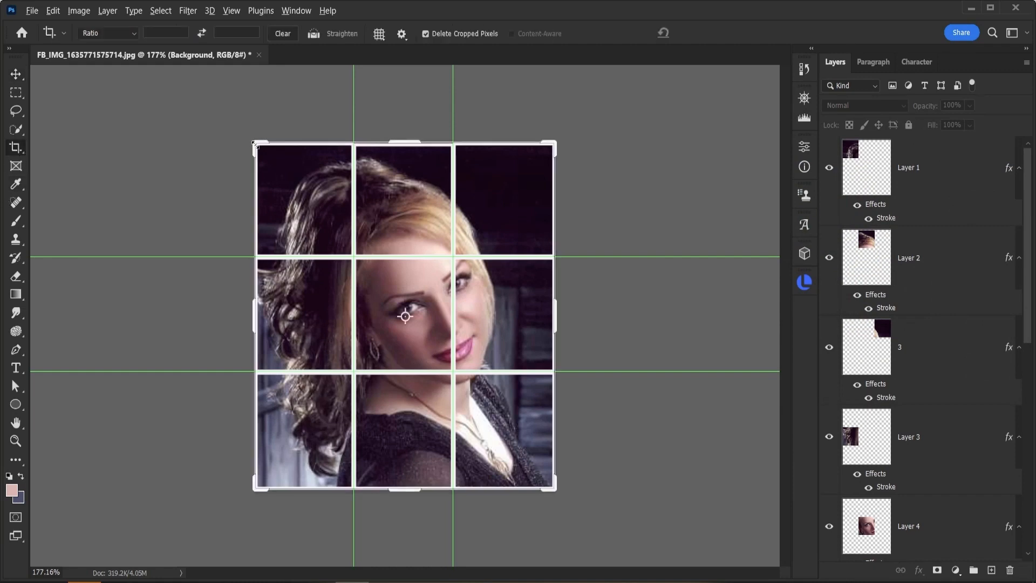
{"action": "left_click_drag", "start_coordinate": [256, 144], "coordinate": [218, 112]}
{"action": "left_click_drag", "start_coordinate": [218, 110], "coordinate": [219, 111]}
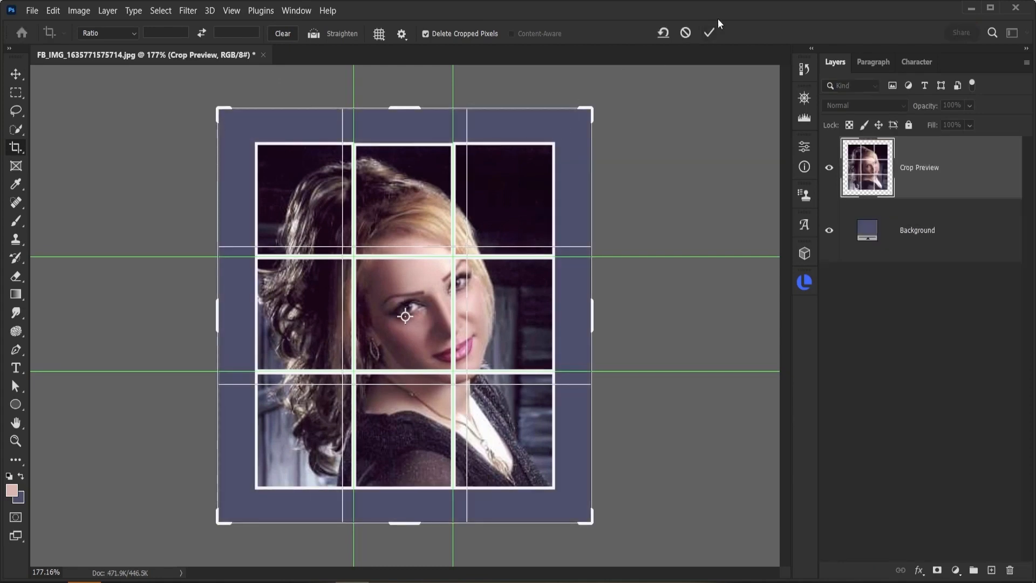
{"action": "left_click", "coordinate": [708, 34]}
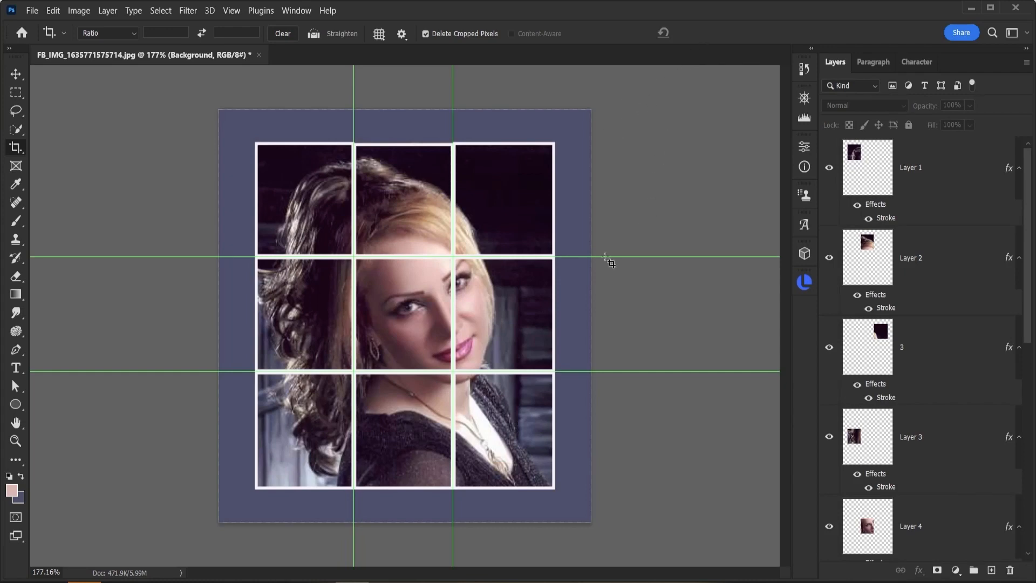
Step: Nudge the top-left cell on Layer 1 slightly left and up
{"action": "key", "text": "v"}
{"action": "left_click", "coordinate": [324, 217]}
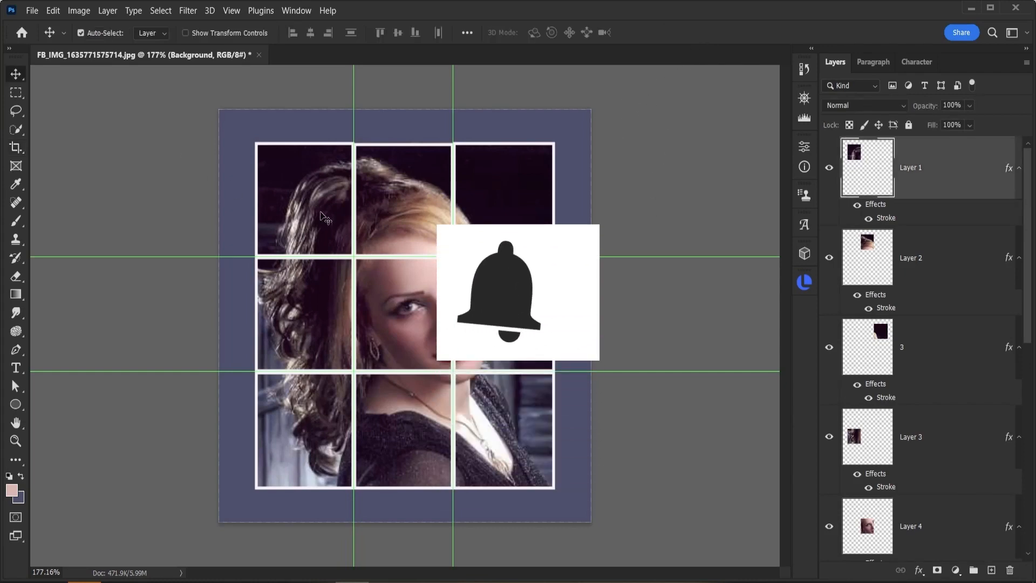
{"action": "key", "text": "Left"}
{"action": "key", "text": "Left"}
{"action": "key", "text": "Left"}
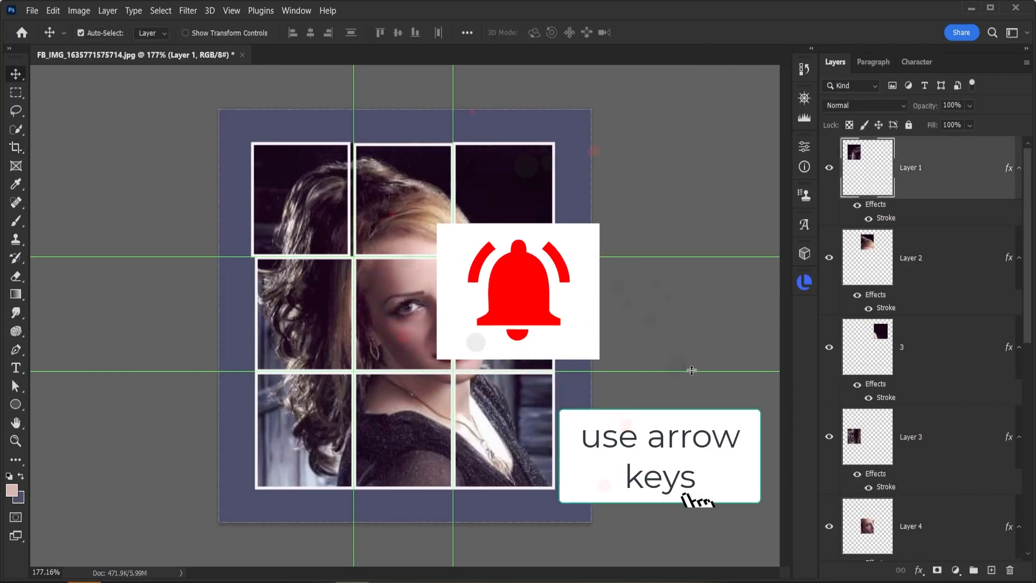
{"action": "key", "text": "Left"}
{"action": "key", "text": "Left"}
{"action": "key", "text": "Left"}
{"action": "key", "text": "Left"}
{"action": "key", "text": "Left"}
{"action": "key", "text": "Up"}
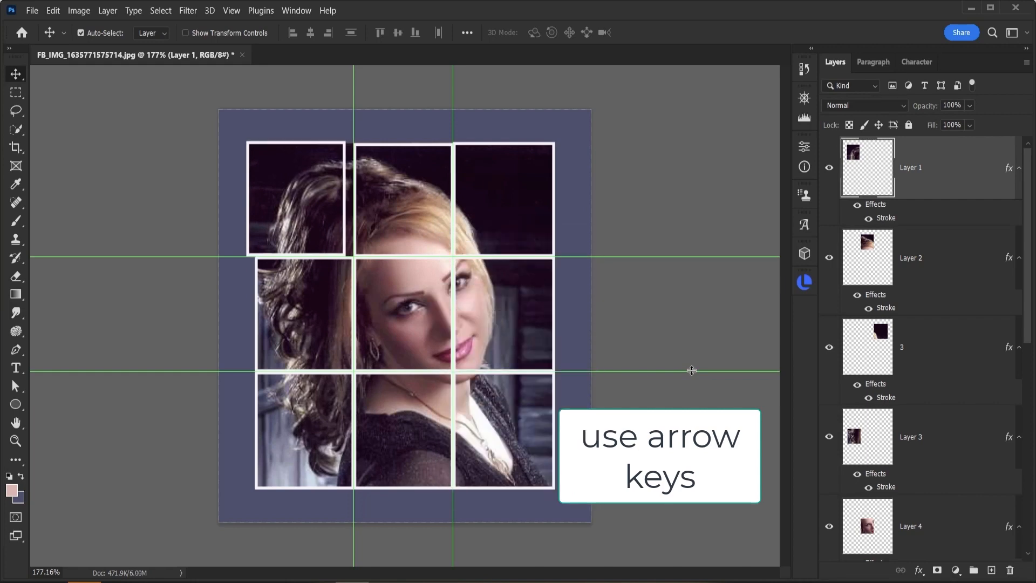
{"action": "key", "text": "Up"}
{"action": "key", "text": "Up"}
{"action": "key", "text": "Right"}
{"action": "key", "text": "Right"}
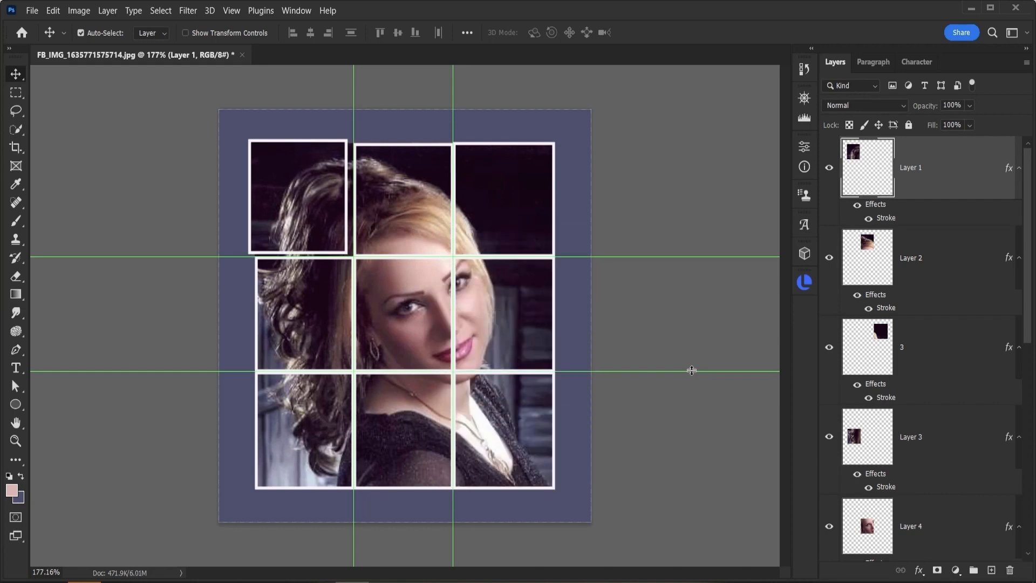
{"action": "key", "text": "Right"}
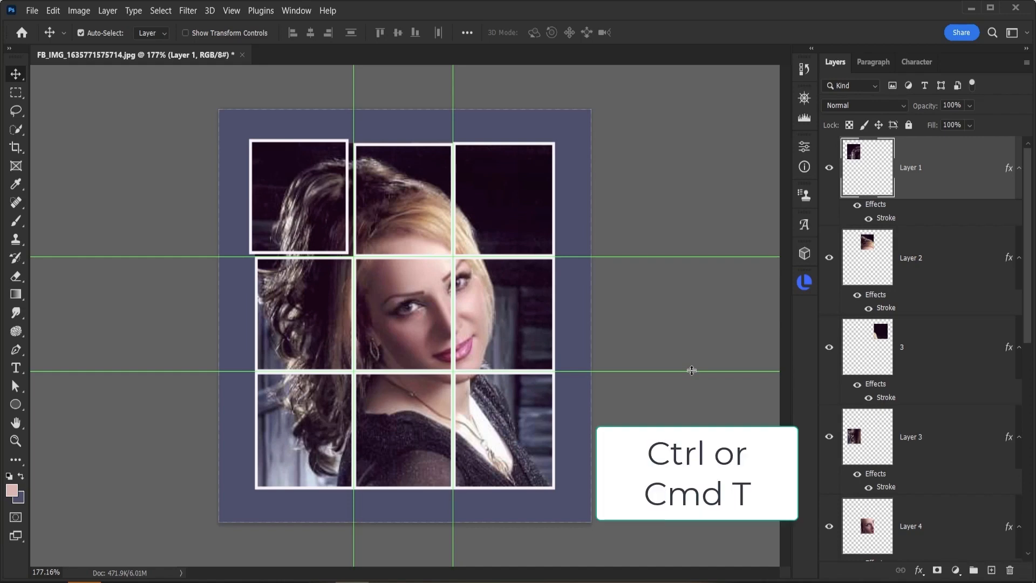
Step: Rotate the top-left cell about -3.68 degrees with Free Transform
{"action": "key", "text": "ctrl+t"}
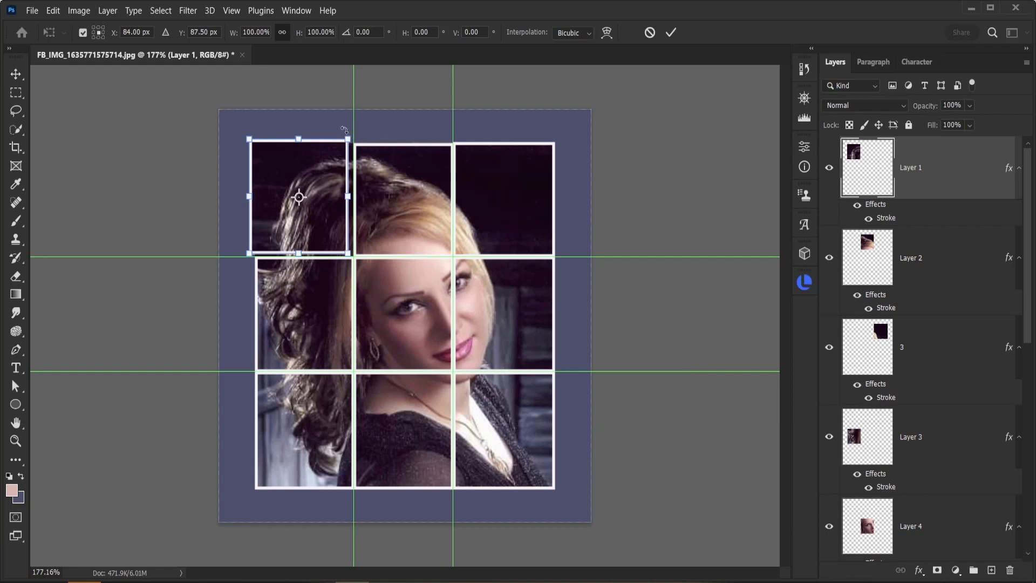
{"action": "left_click_drag", "start_coordinate": [344, 130], "coordinate": [340, 126]}
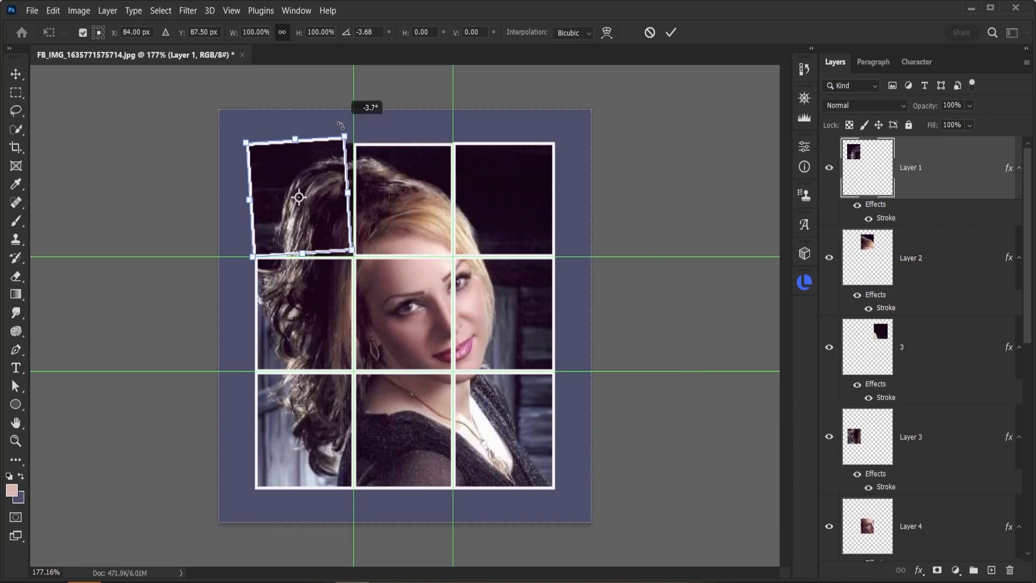
{"action": "left_click", "coordinate": [670, 33]}
Step: Move the top-middle cell on Layer 2 slightly up and rotate it about 2.33 degrees
{"action": "left_click", "coordinate": [392, 216]}
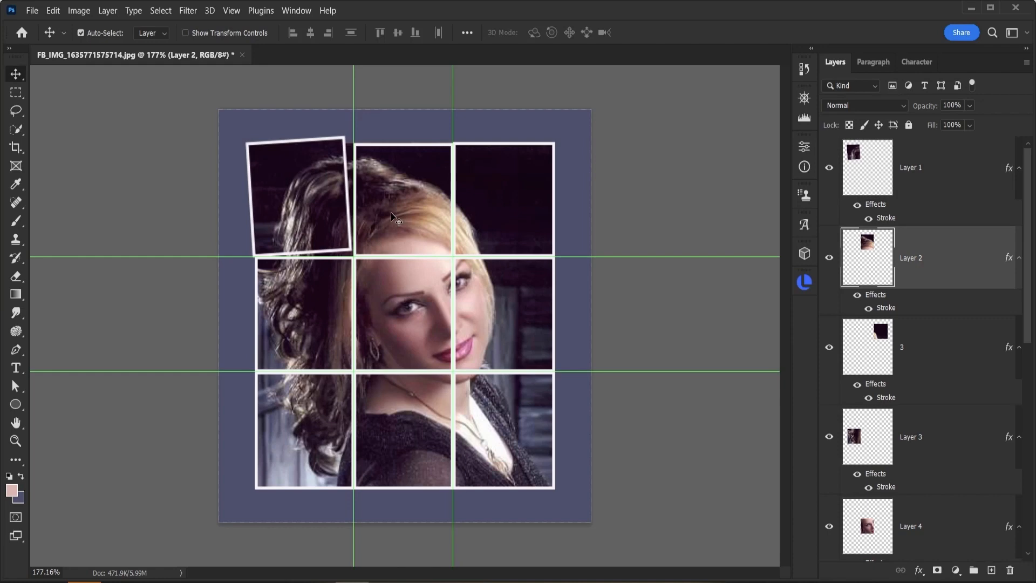
{"action": "key", "text": "ctrl+t"}
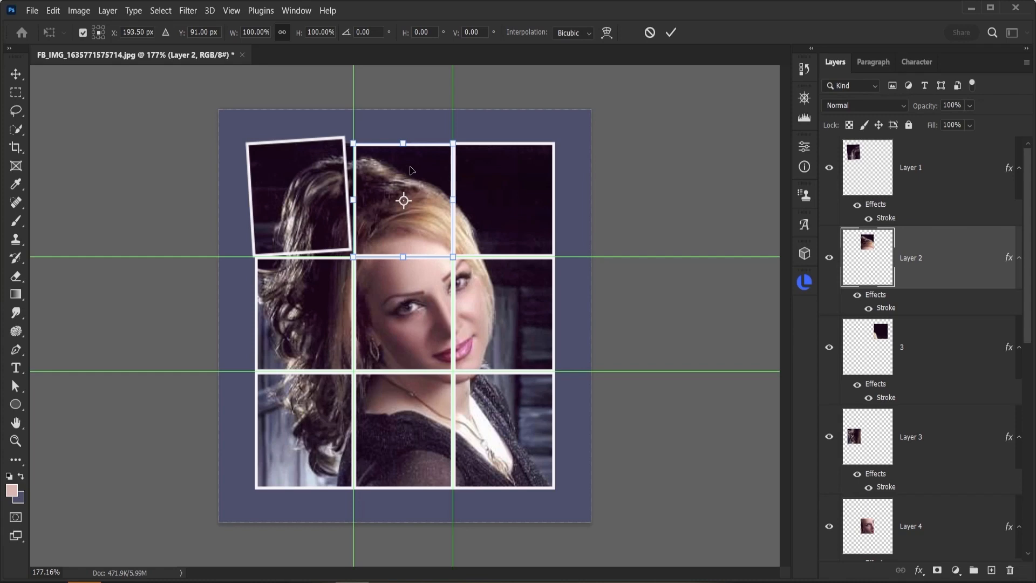
{"action": "key", "text": "Up"}
{"action": "key", "text": "Up"}
{"action": "key", "text": "Up"}
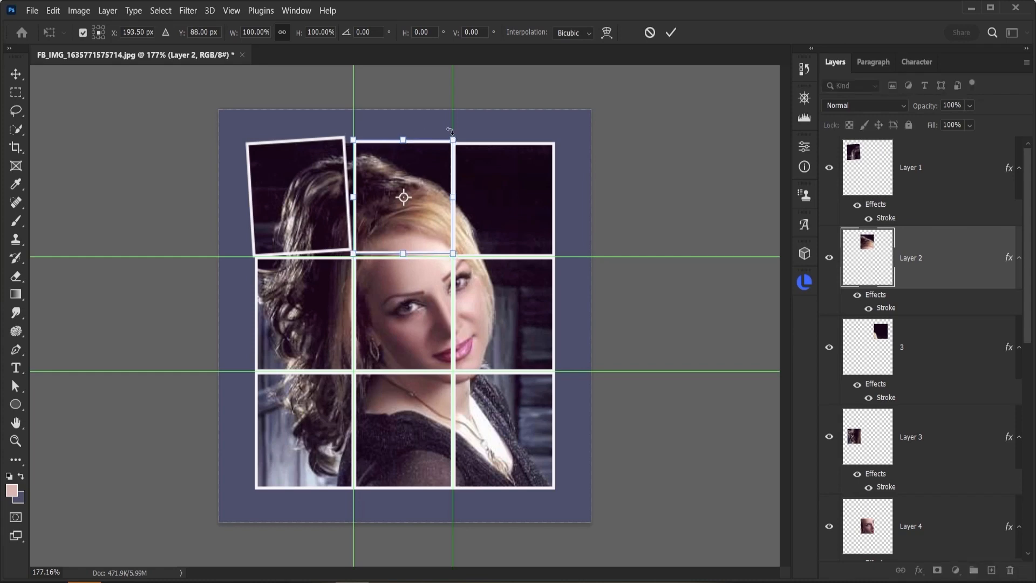
{"action": "left_click_drag", "start_coordinate": [444, 130], "coordinate": [444, 138]}
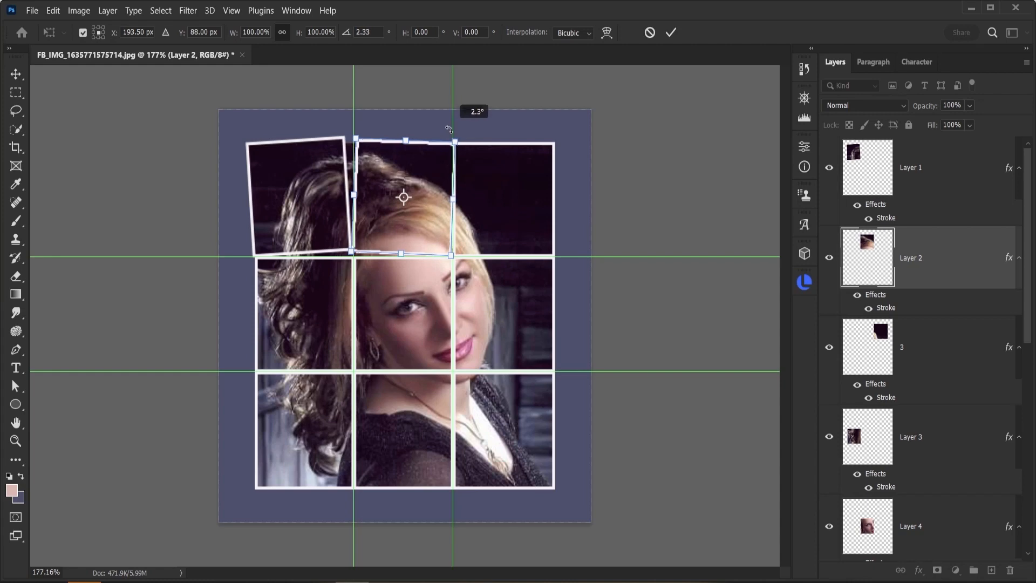
{"action": "left_click", "coordinate": [669, 34]}
Step: Shift the top-right cell on layer 3 slightly and rotate it clockwise with Free Transform
{"action": "left_click", "coordinate": [504, 197]}
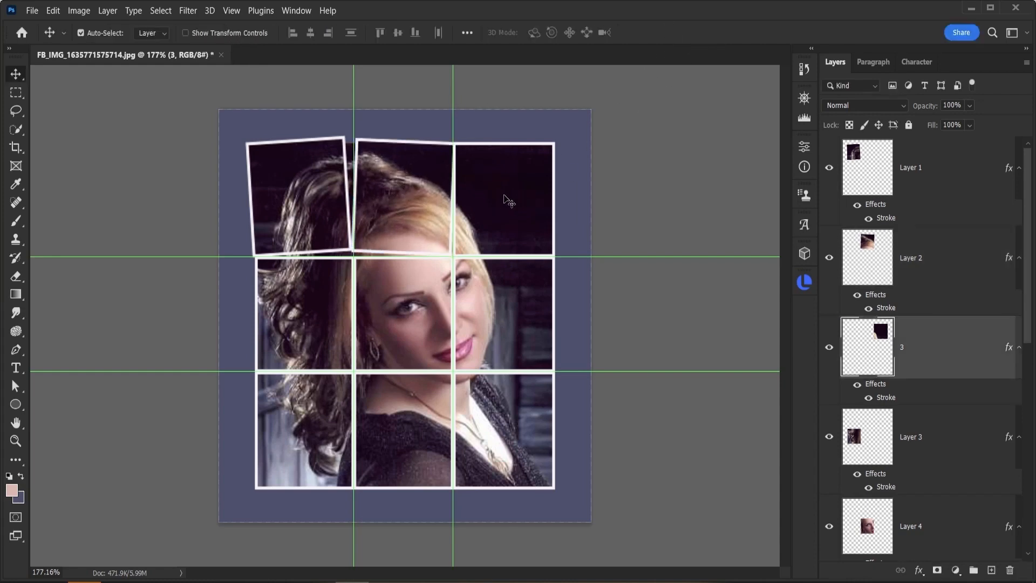
{"action": "key", "text": "ctrl+t"}
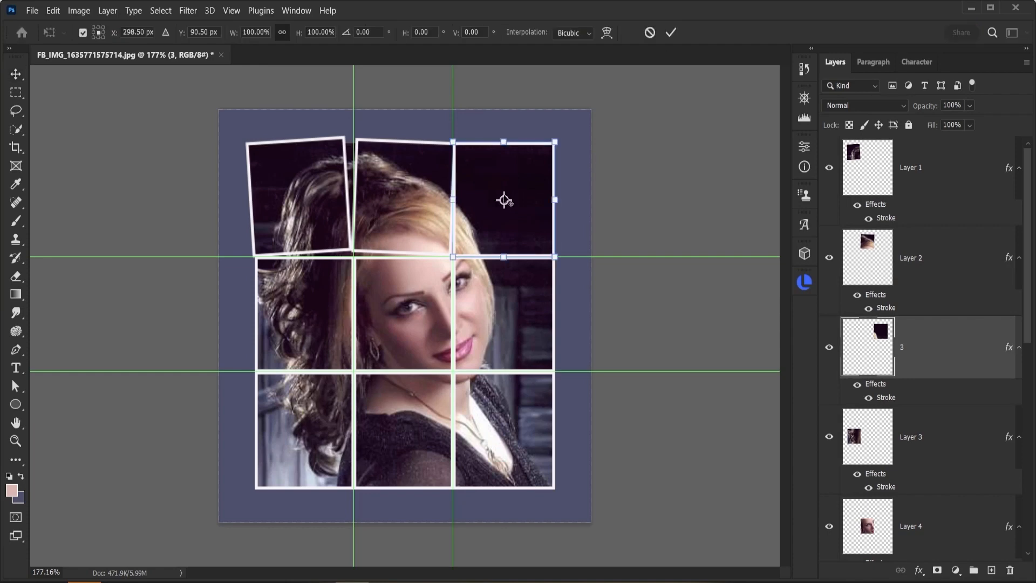
{"action": "left_click_drag", "start_coordinate": [504, 200], "coordinate": [507, 198]}
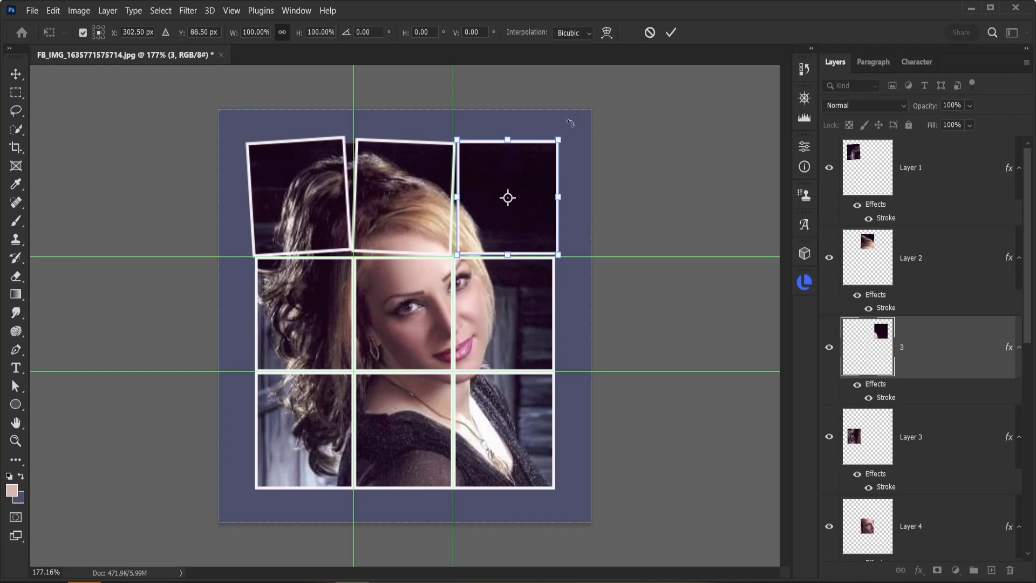
{"action": "left_click_drag", "start_coordinate": [571, 126], "coordinate": [576, 111]}
{"action": "left_click", "coordinate": [671, 32]}
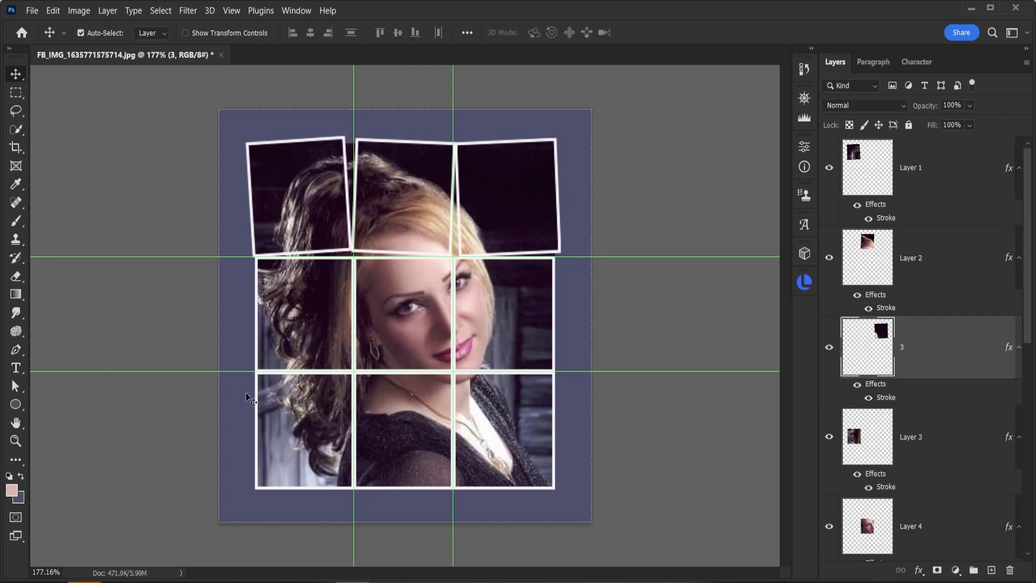
Step: Rotate the middle-left and bottom-left cells slightly with Free Transform
{"action": "left_click", "coordinate": [302, 339]}
{"action": "key", "text": "ctrl+t"}
{"action": "left_click_drag", "start_coordinate": [245, 237], "coordinate": [250, 234]}
{"action": "key", "text": "Return"}
{"action": "left_click", "coordinate": [305, 432]}
{"action": "key", "text": "ctrl+t"}
{"action": "left_click_drag", "start_coordinate": [245, 491], "coordinate": [240, 486]}
{"action": "key", "text": "Return"}
Step: Rotate the bottom-middle and bottom-right cells slightly with Free Transform
{"action": "left_click", "coordinate": [421, 422]}
{"action": "key", "text": "ctrl+t"}
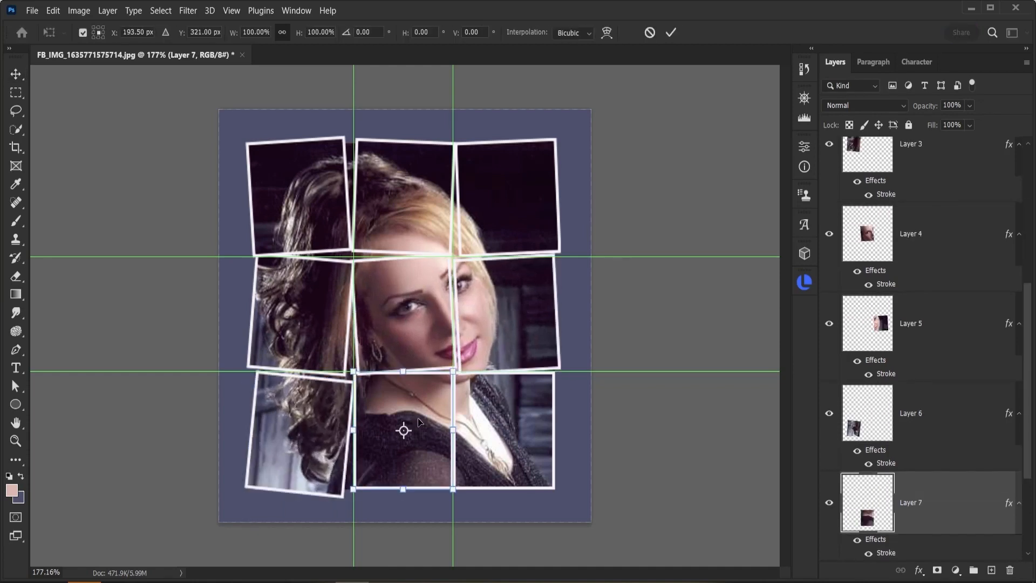
{"action": "left_click_drag", "start_coordinate": [348, 496], "coordinate": [353, 502]}
{"action": "key", "text": "Return"}
{"action": "left_click", "coordinate": [505, 432]}
{"action": "key", "text": "ctrl+t"}
{"action": "left_click_drag", "start_coordinate": [562, 495], "coordinate": [567, 488]}
{"action": "key", "text": "Return"}
Step: Rotate the remaining centre cells slightly with Free Transform
{"action": "left_click", "coordinate": [403, 314]}
{"action": "key", "text": "ctrl+t"}
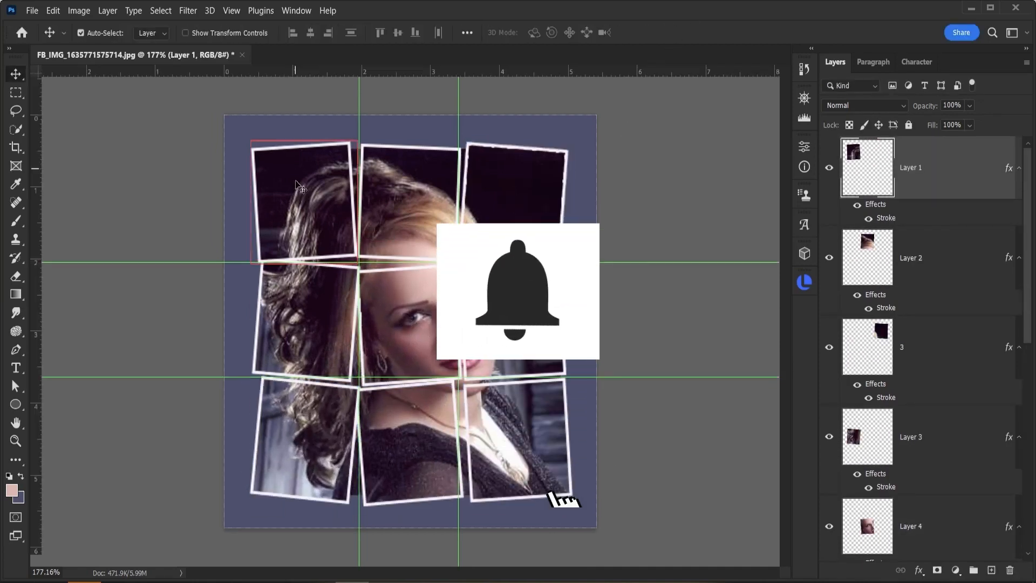
{"action": "key", "text": "ctrl+t"}
{"action": "left_click_drag", "start_coordinate": [247, 139], "coordinate": [243, 152]}
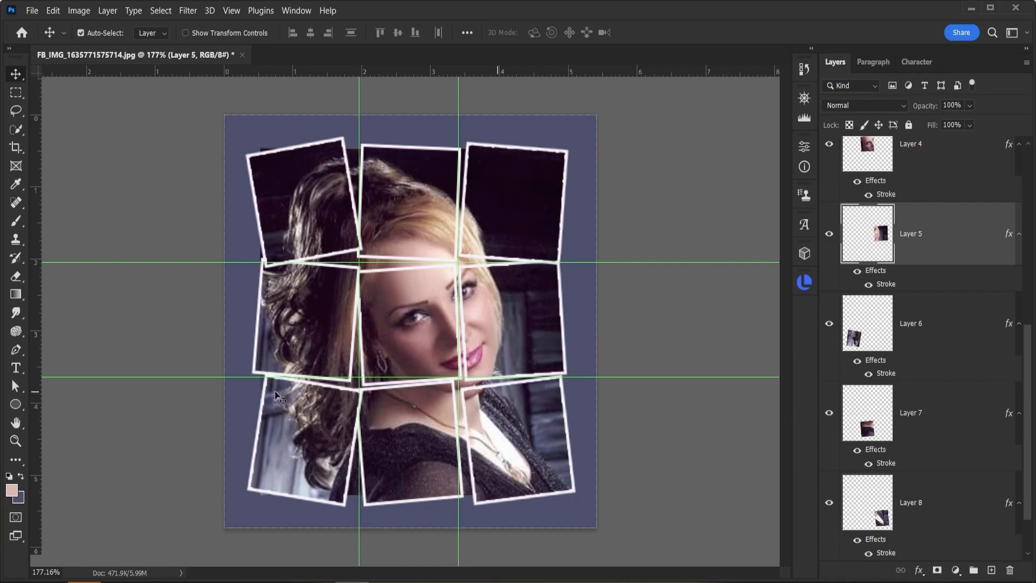
Step: Hide the guides
{"action": "left_click", "coordinate": [231, 11]}
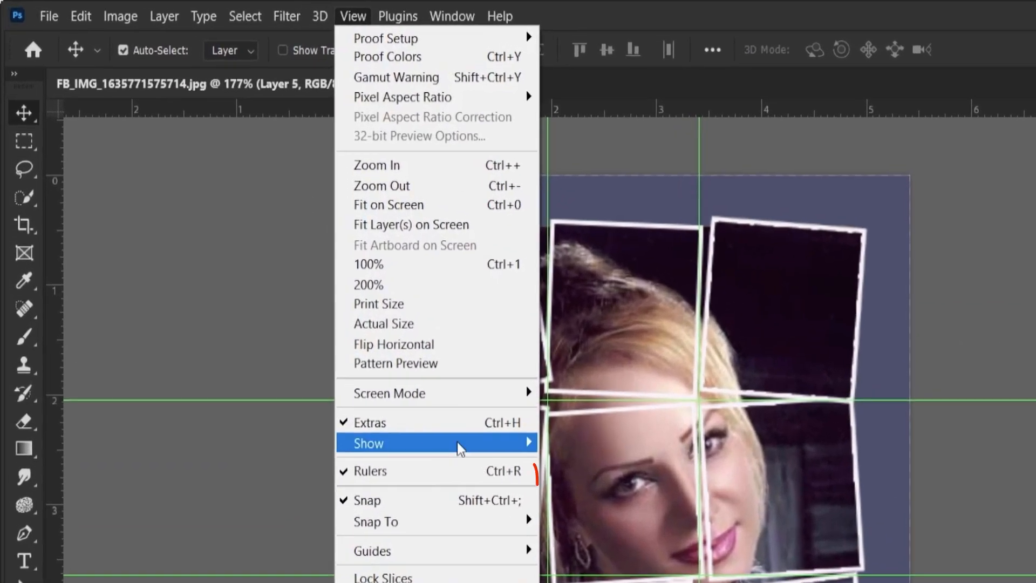
{"action": "mouse_move", "coordinate": [459, 448]}
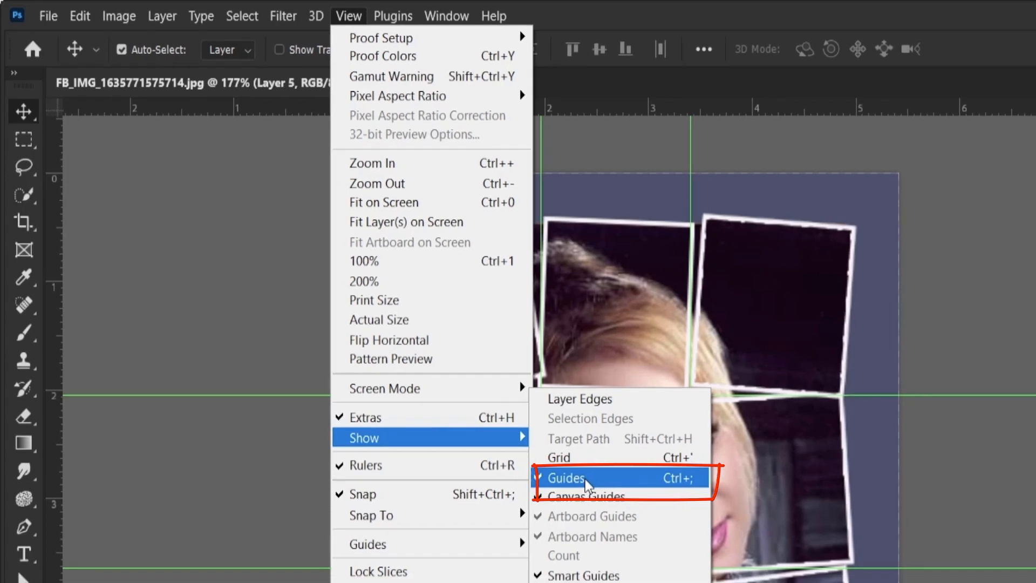
{"action": "left_click", "coordinate": [593, 486]}
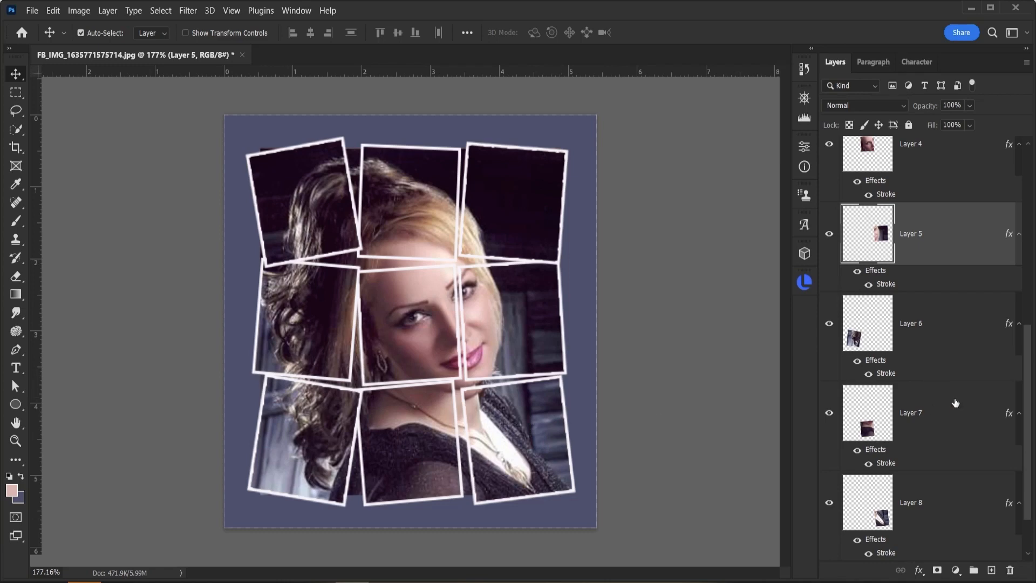
Step: Add a Solid Color fill layer above the Background, sampling a pale pink from the photo as its colour
{"action": "scroll", "coordinate": [955, 402], "scroll_direction": "down", "scroll_amount": 2}
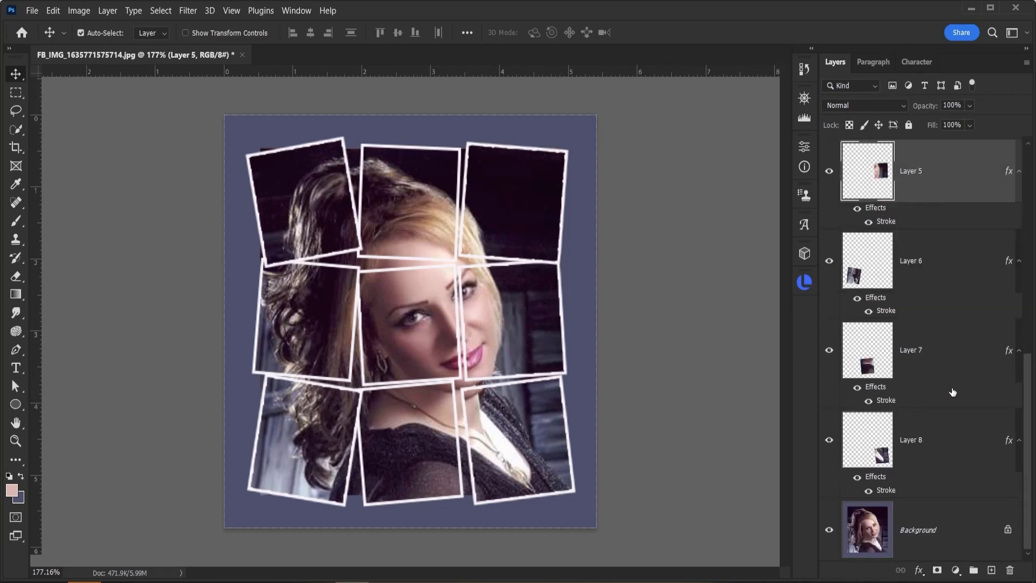
{"action": "left_click", "coordinate": [929, 534]}
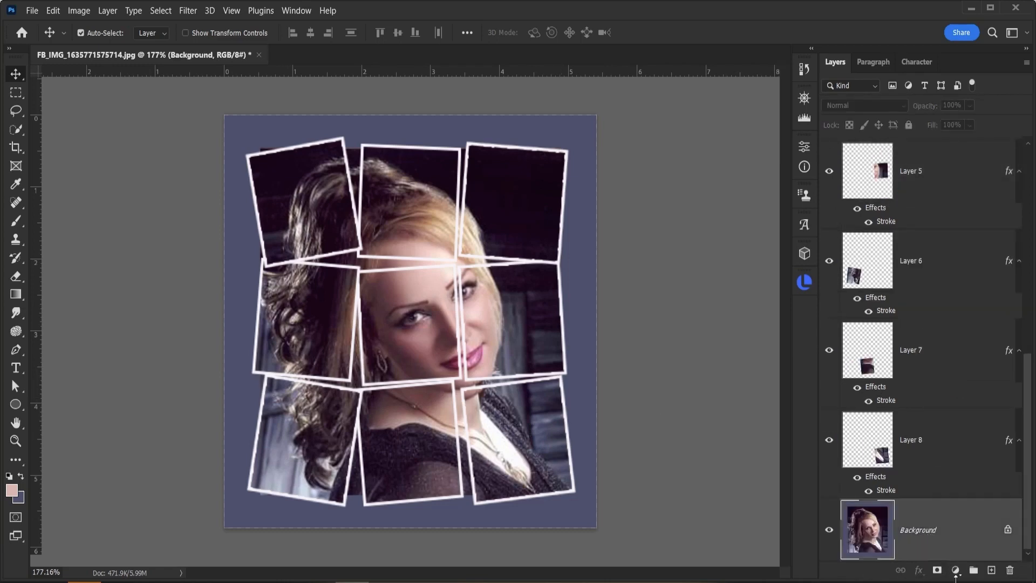
{"action": "left_click", "coordinate": [956, 570]}
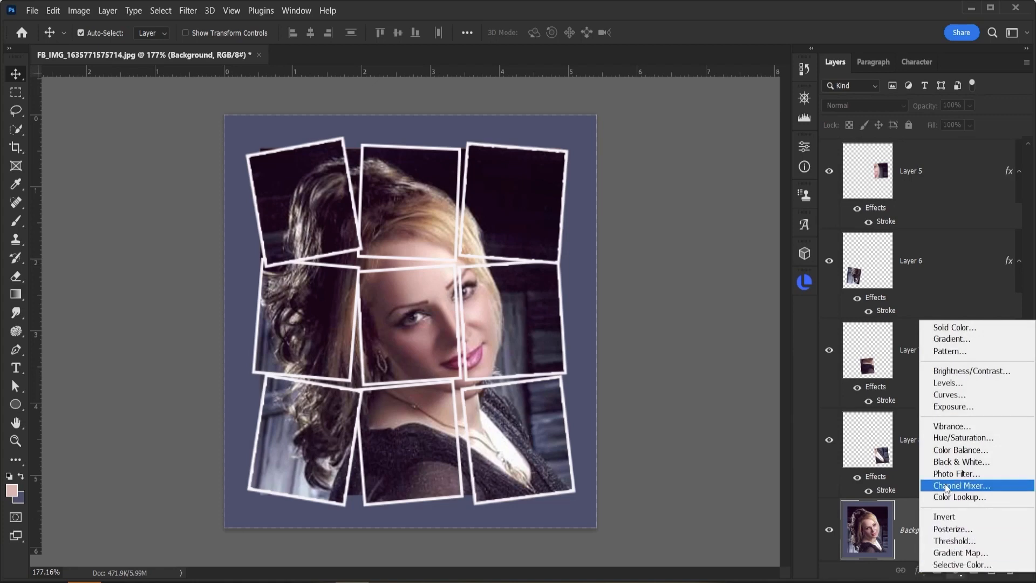
{"action": "left_click", "coordinate": [939, 329]}
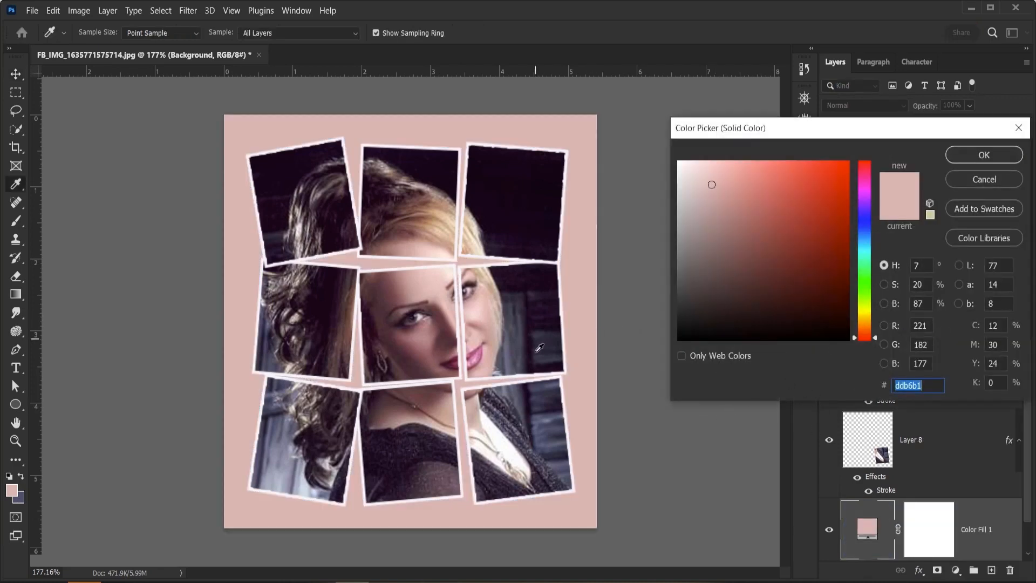
{"action": "left_click", "coordinate": [478, 359]}
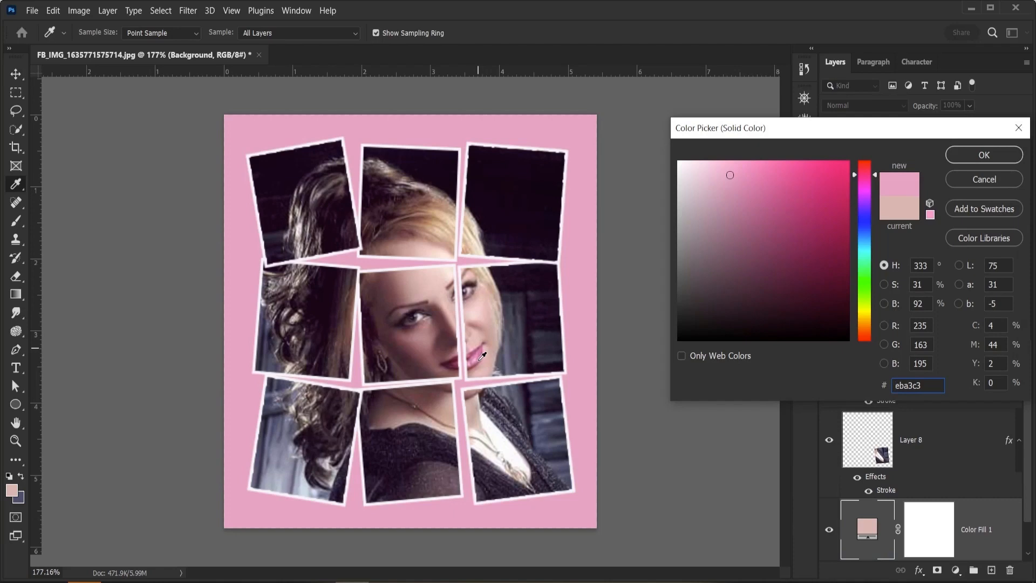
{"action": "left_click", "coordinate": [485, 303]}
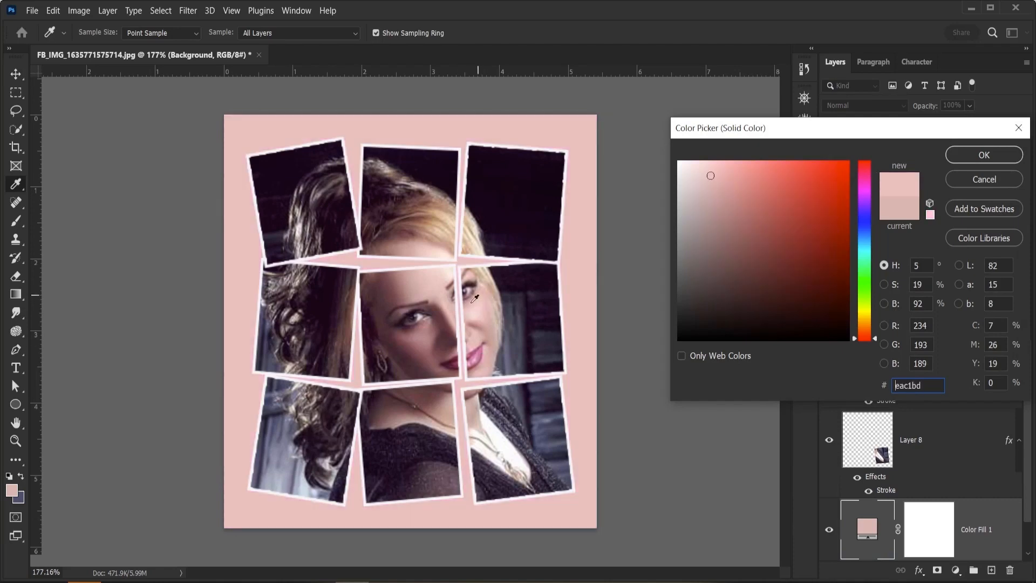
{"action": "left_click", "coordinate": [439, 238]}
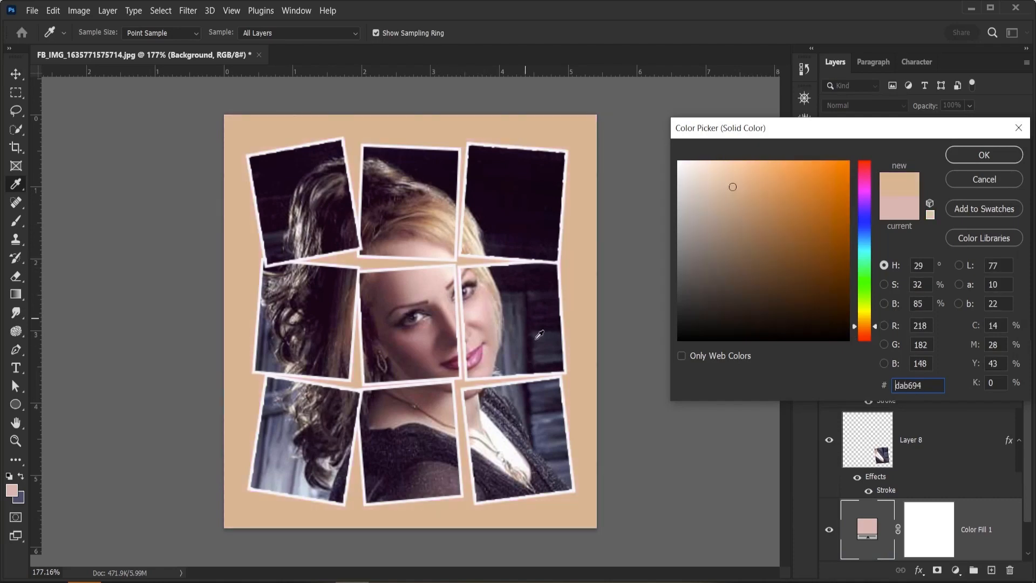
{"action": "left_click", "coordinate": [545, 340]}
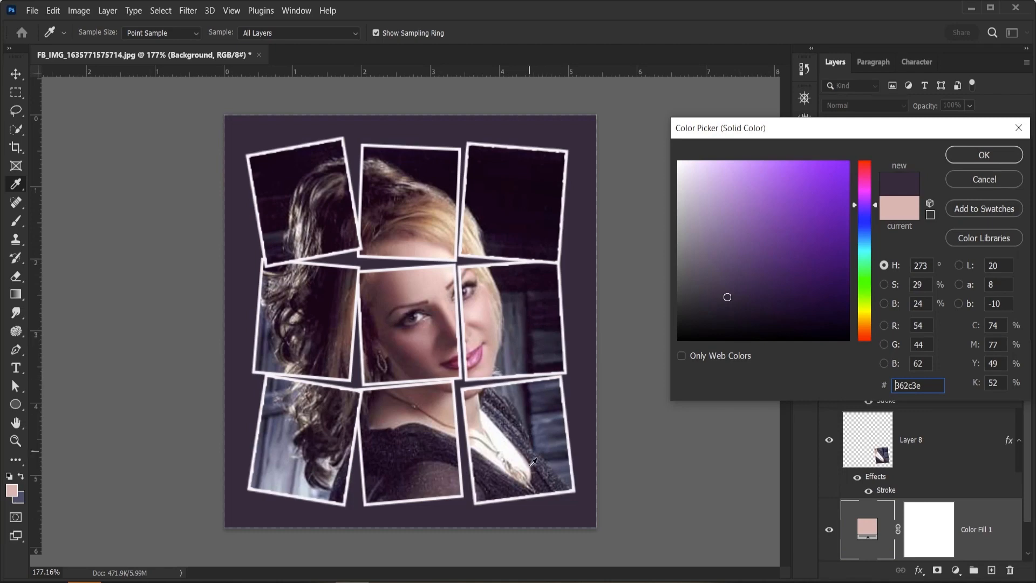
{"action": "left_click", "coordinate": [519, 458]}
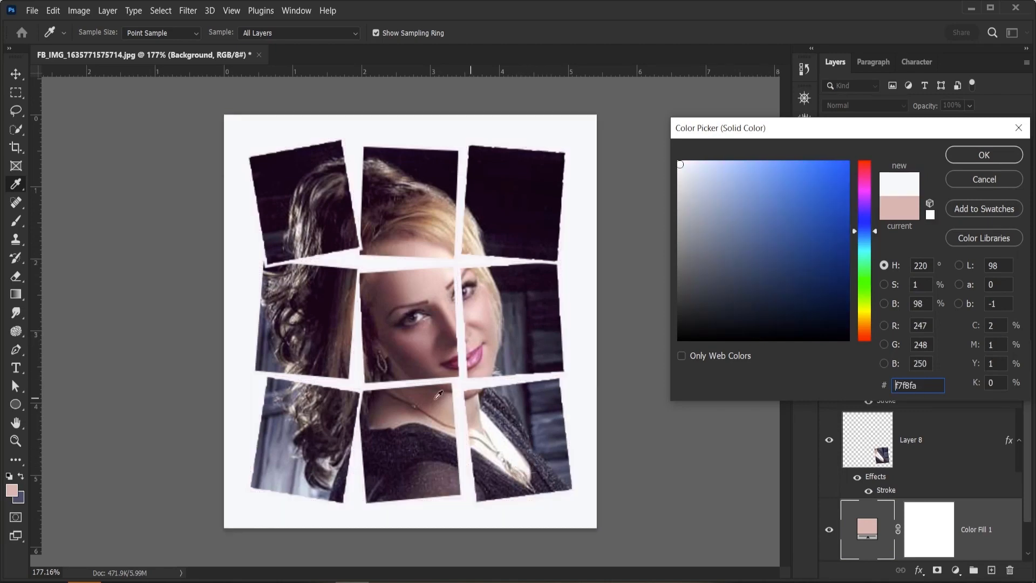
{"action": "left_click", "coordinate": [486, 314]}
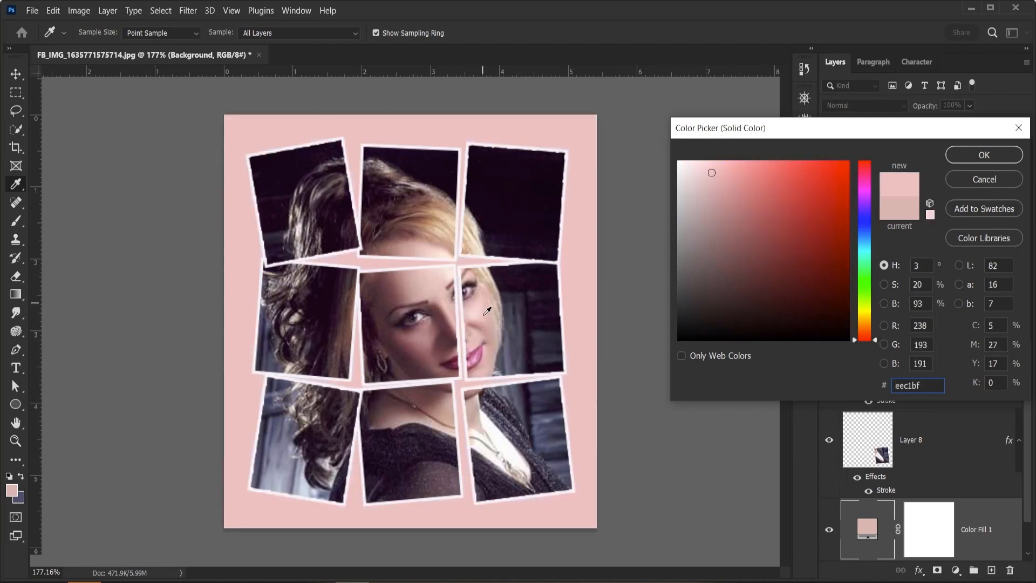
{"action": "left_click", "coordinate": [387, 413]}
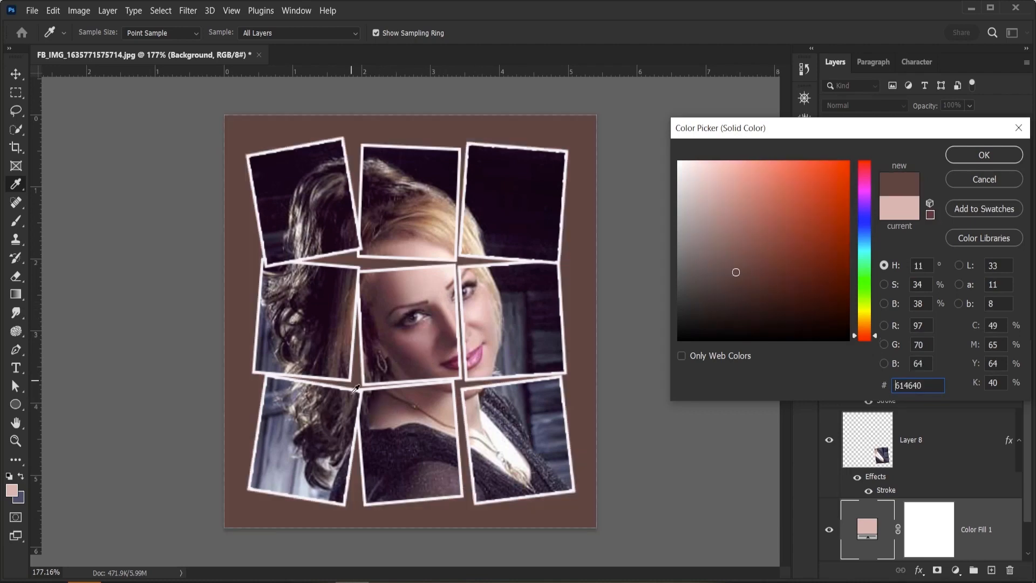
{"action": "key", "text": "Escape"}
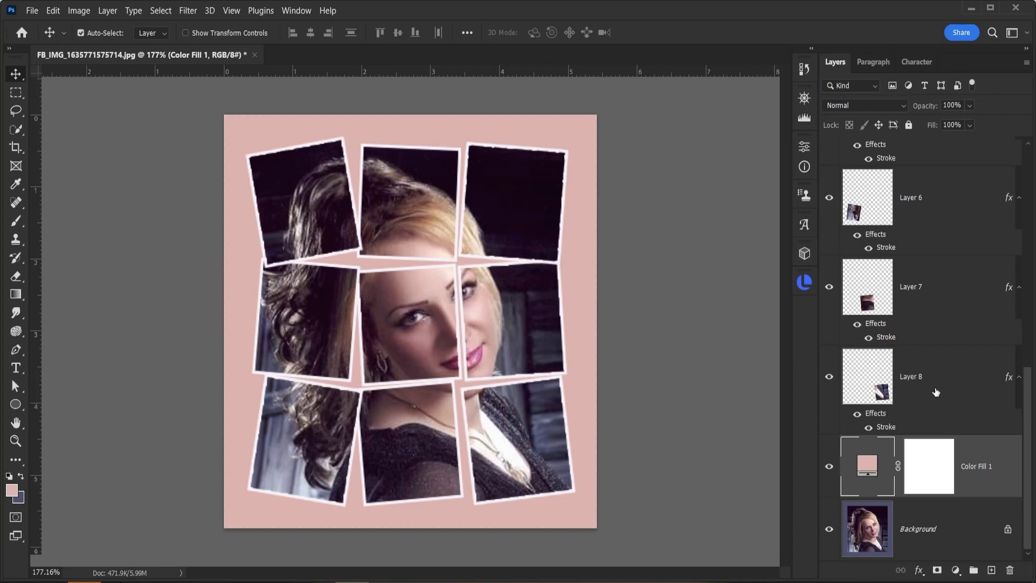
Step: Select all nine cell layers and group them
{"action": "scroll", "coordinate": [936, 392], "scroll_direction": "up", "scroll_amount": 2}
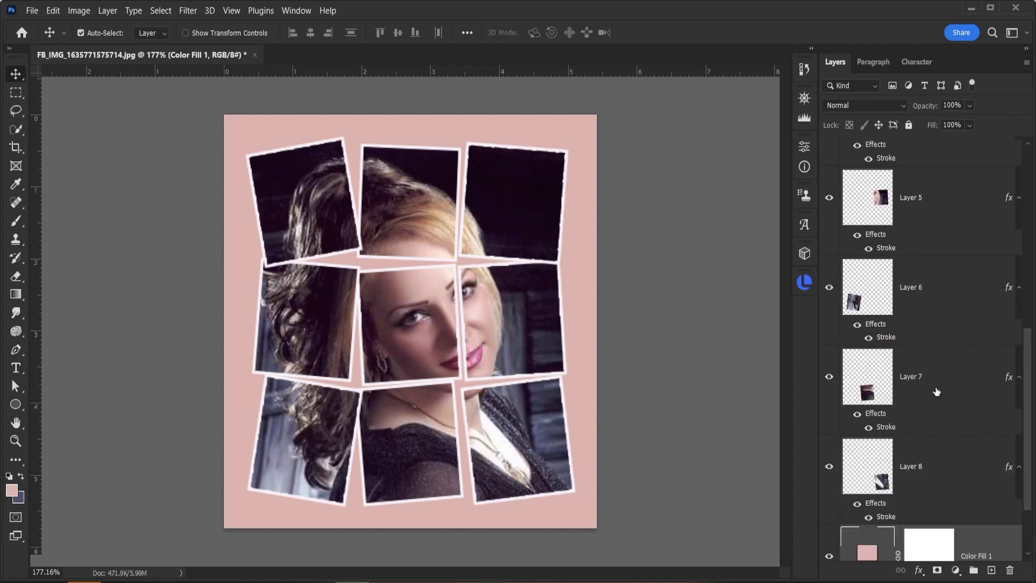
{"action": "left_click", "coordinate": [926, 472]}
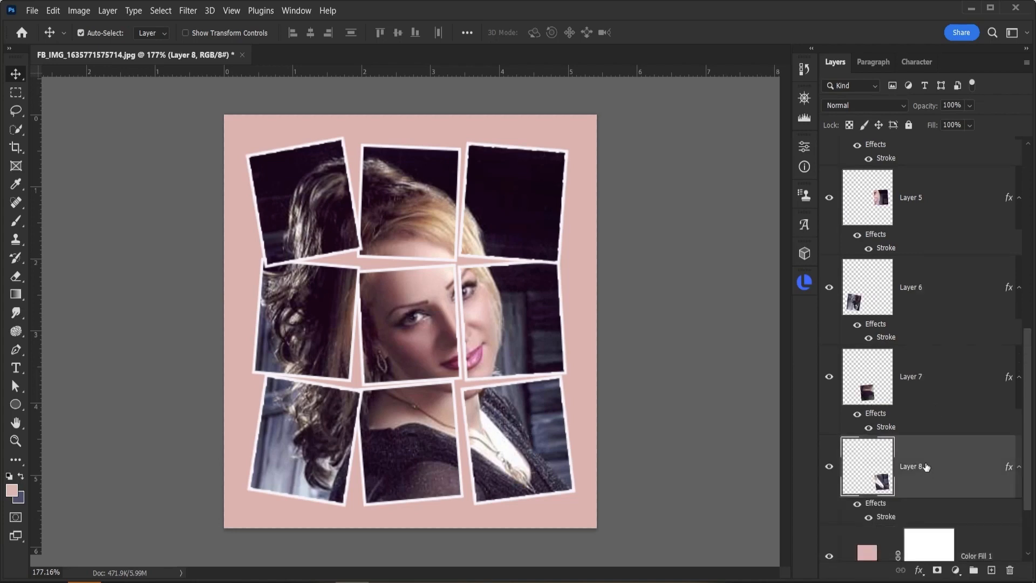
{"action": "scroll", "coordinate": [929, 400], "scroll_direction": "up", "scroll_amount": 10}
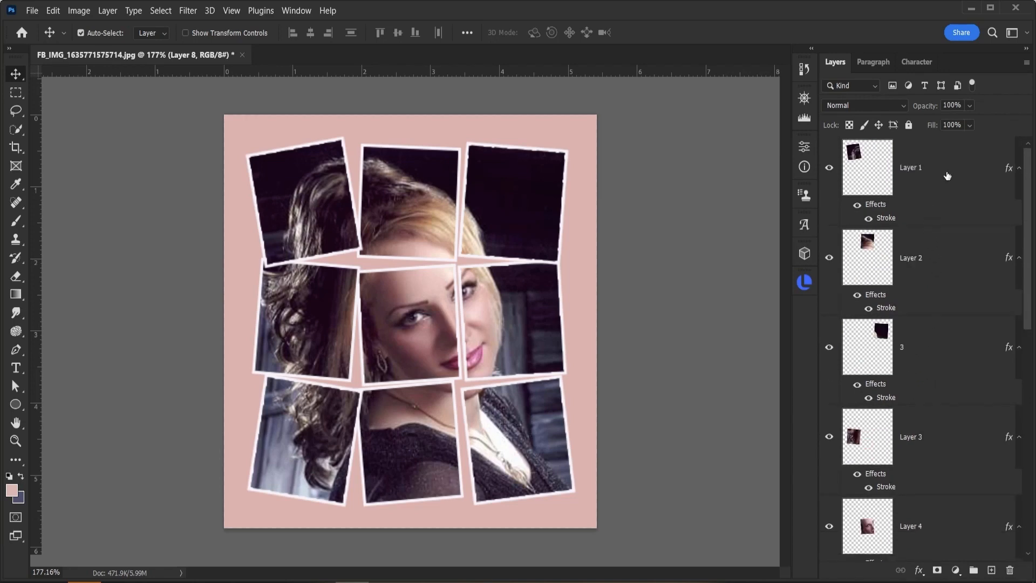
{"action": "left_click", "coordinate": [947, 176], "text": "shift"}
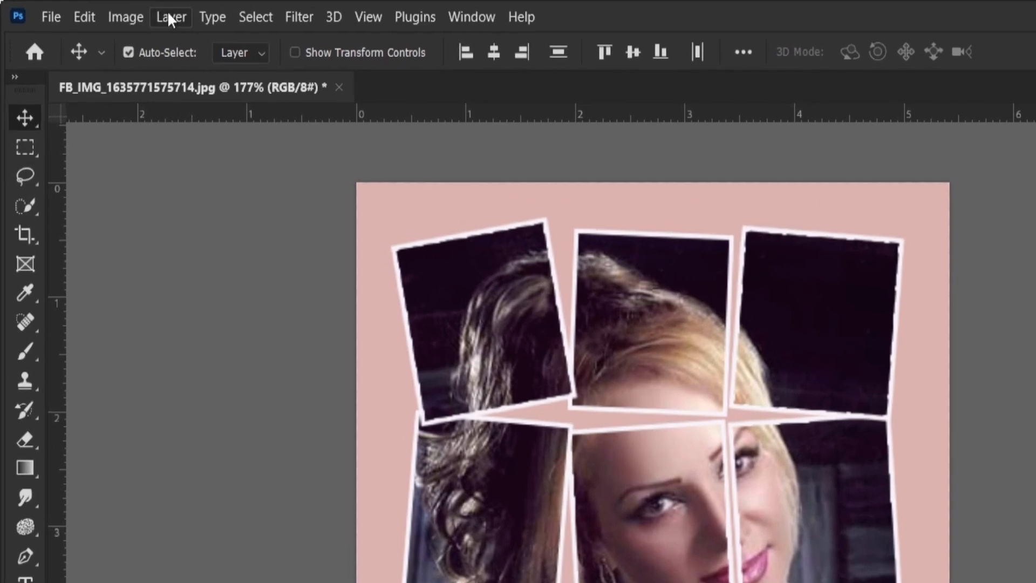
{"action": "left_click", "coordinate": [116, 13]}
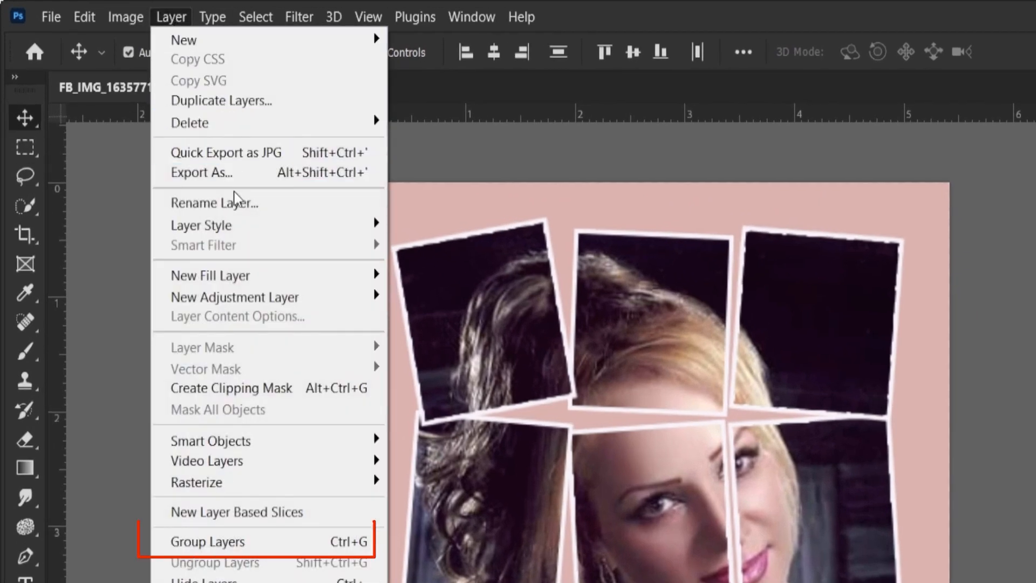
{"action": "mouse_move", "coordinate": [243, 226]}
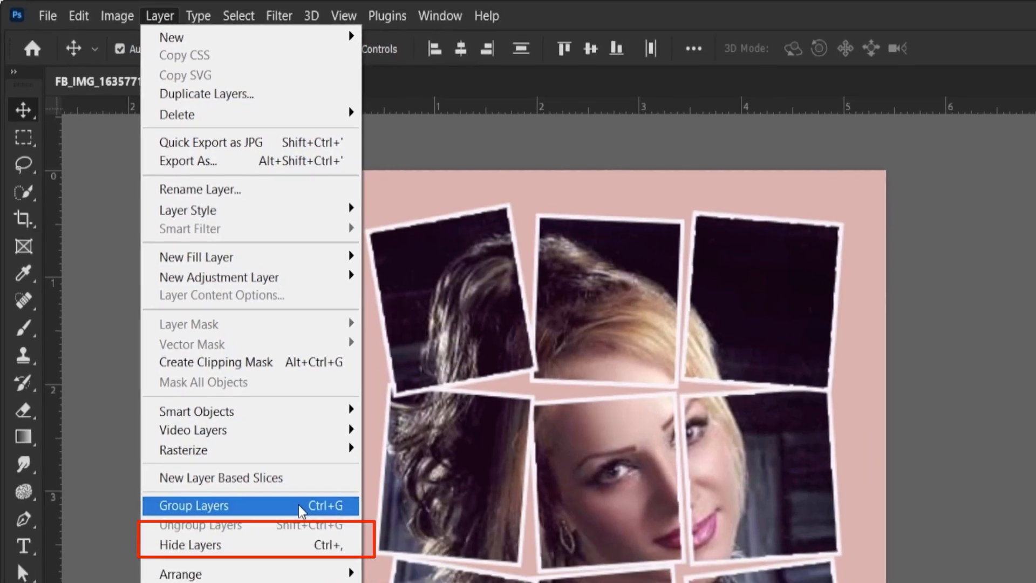
{"action": "left_click", "coordinate": [322, 541]}
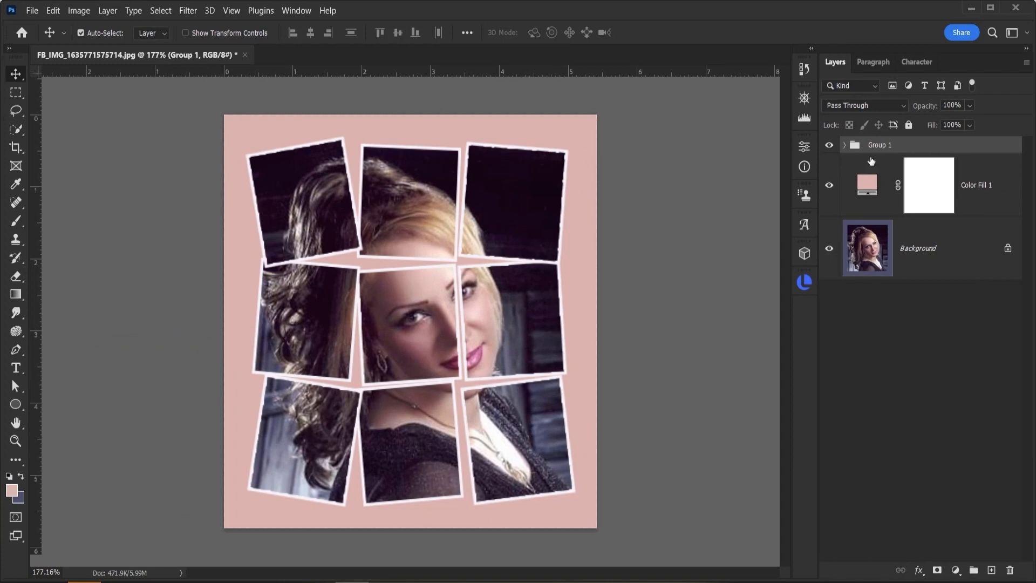
Step: Rename the new group as selections
{"action": "double_click", "coordinate": [880, 144]}
{"action": "type", "text": "selections"}
{"action": "key", "text": "Return"}
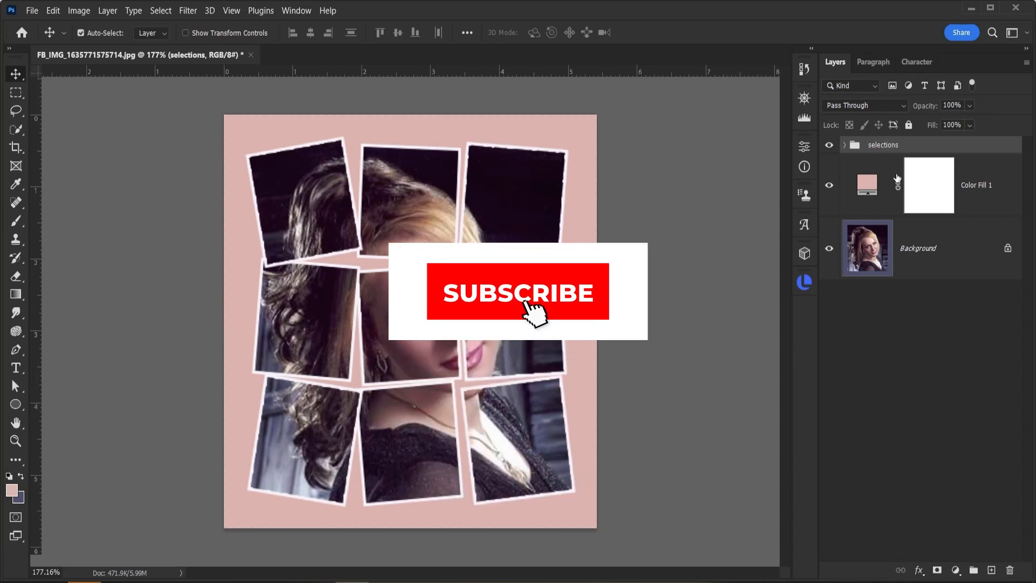
{"action": "left_click", "coordinate": [928, 578]}
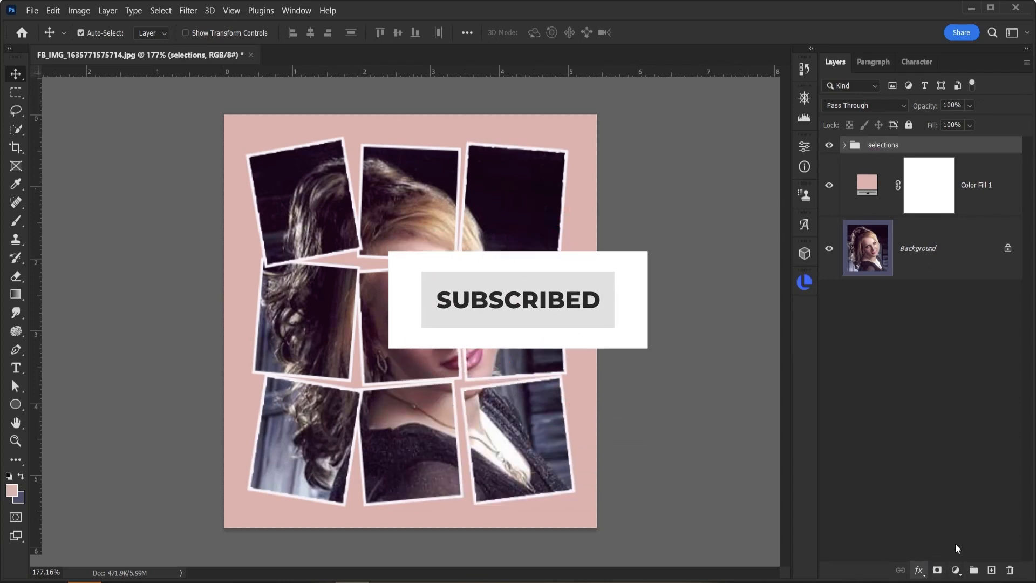
{"action": "left_click", "coordinate": [955, 543]}
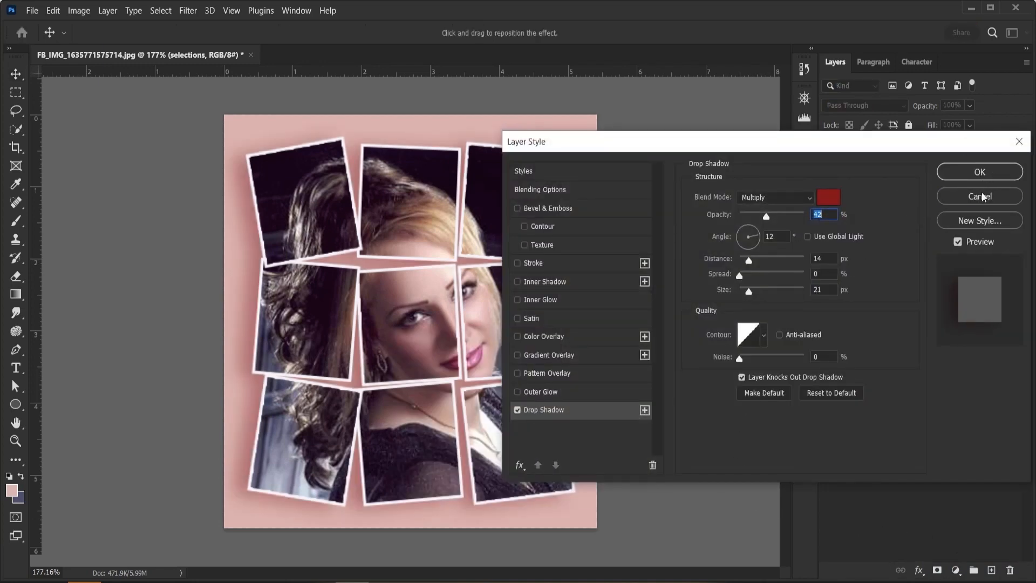
{"action": "left_click", "coordinate": [980, 173]}
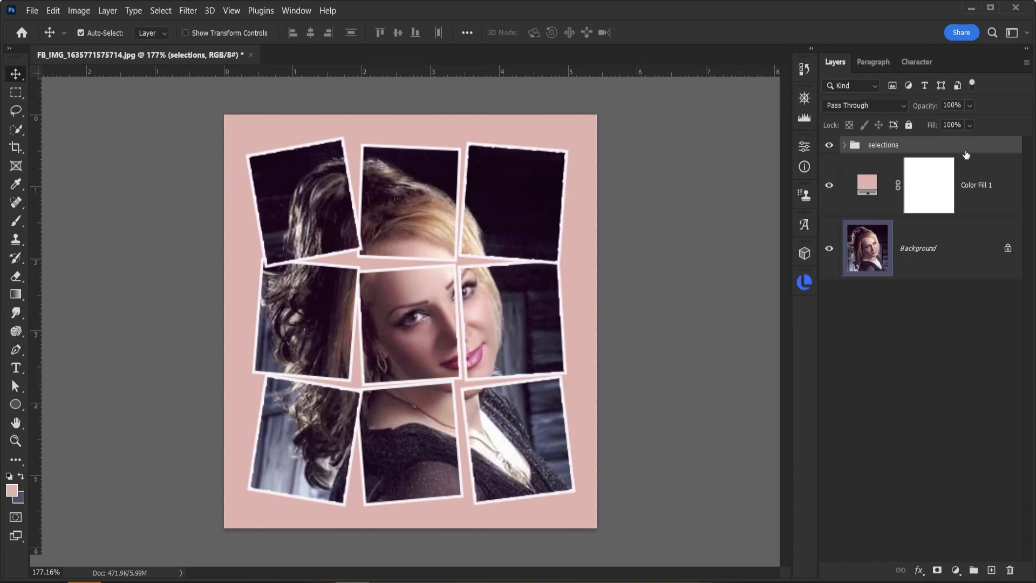
Step: Enable a Drop Shadow on the selections group and set the shadow colour to 2a2a2a
{"action": "double_click", "coordinate": [983, 148]}
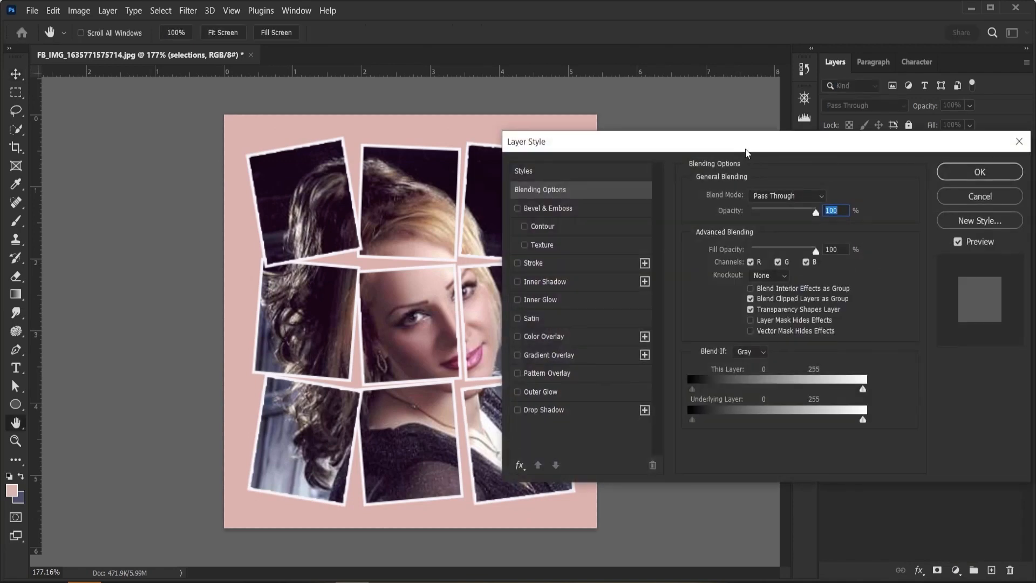
{"action": "left_click_drag", "start_coordinate": [775, 151], "coordinate": [777, 133]}
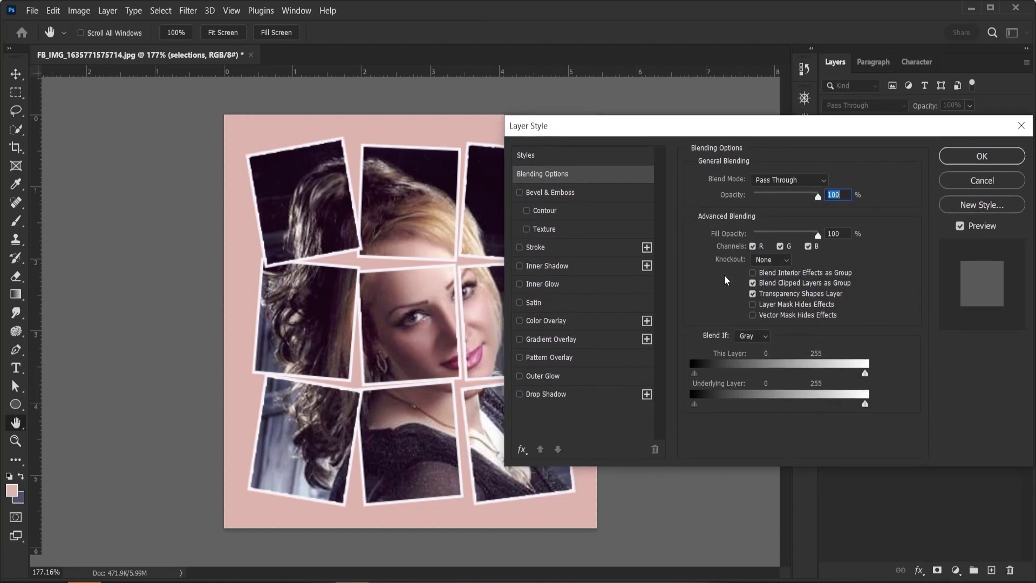
{"action": "left_click", "coordinate": [519, 394]}
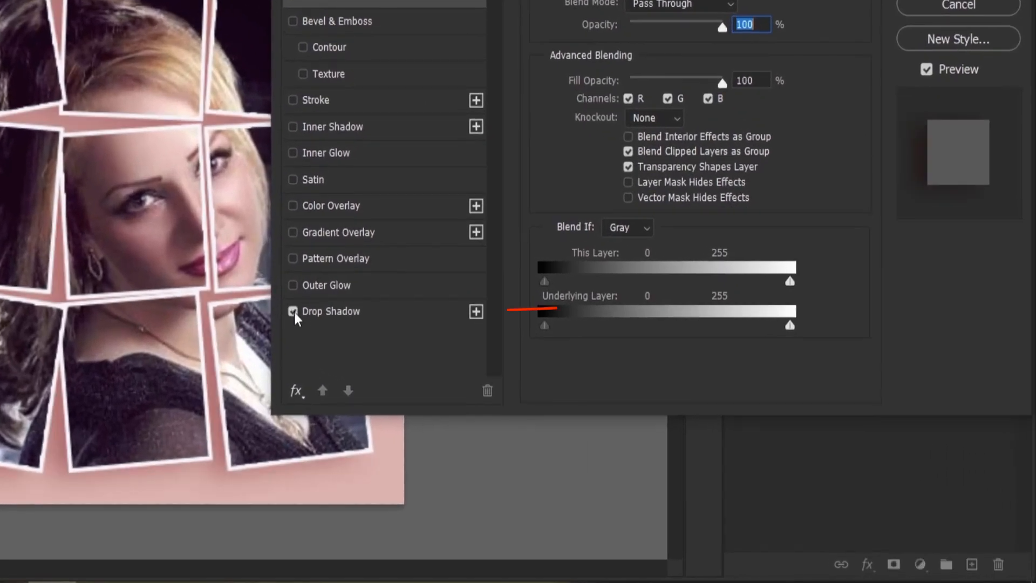
{"action": "left_click", "coordinate": [391, 318]}
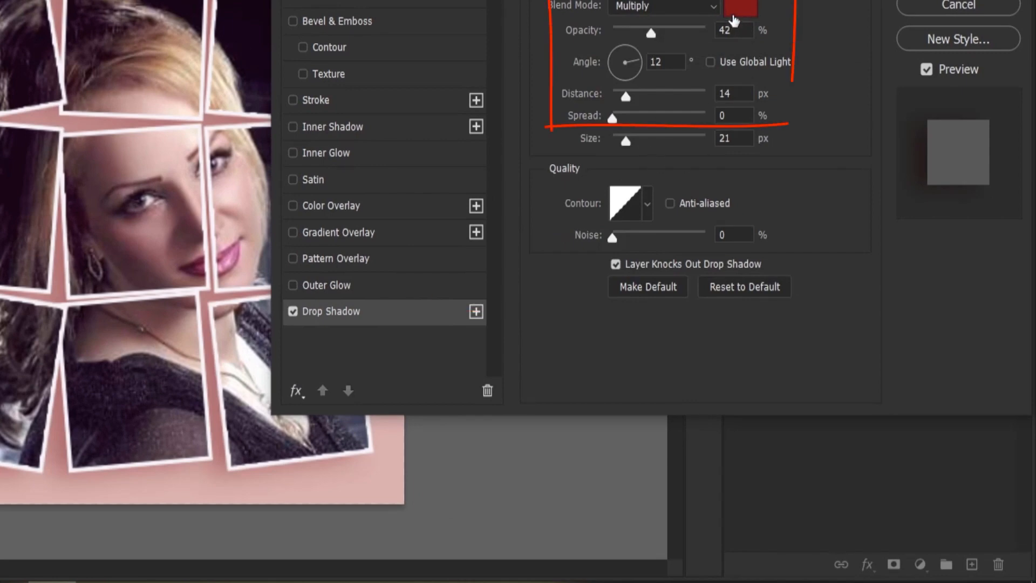
{"action": "left_click", "coordinate": [737, 14]}
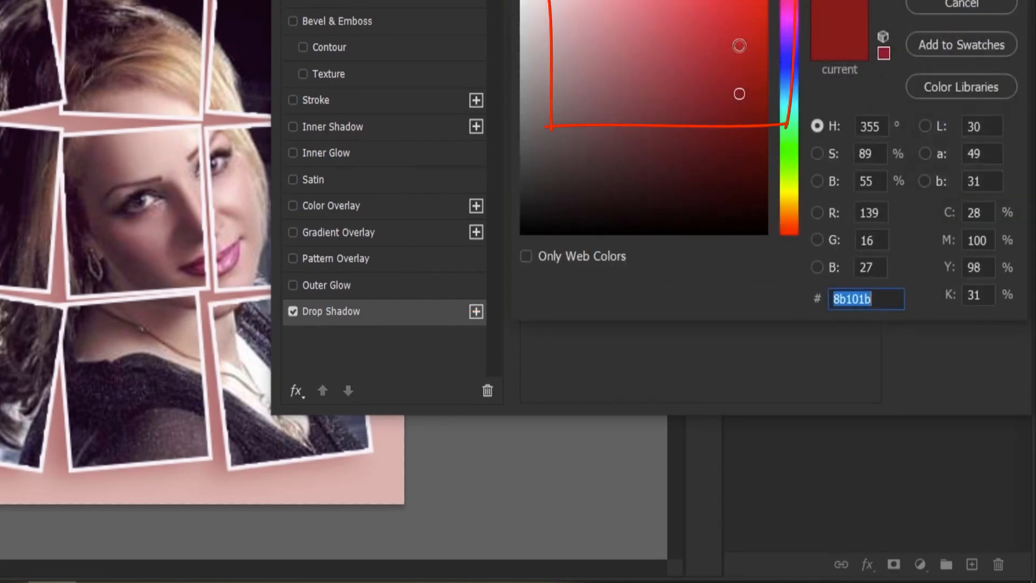
{"action": "left_click", "coordinate": [523, 180]}
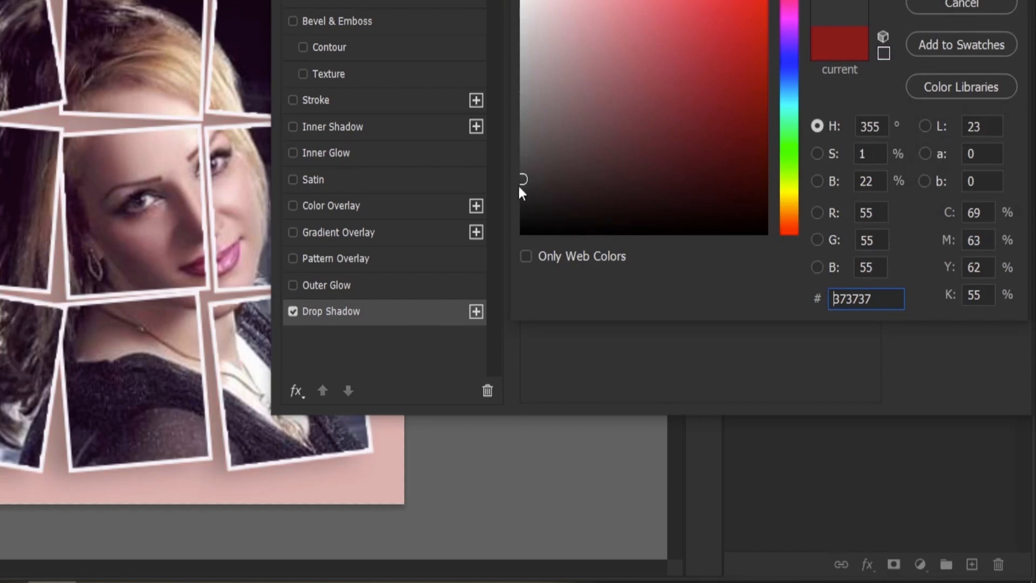
{"action": "left_click", "coordinate": [524, 192]}
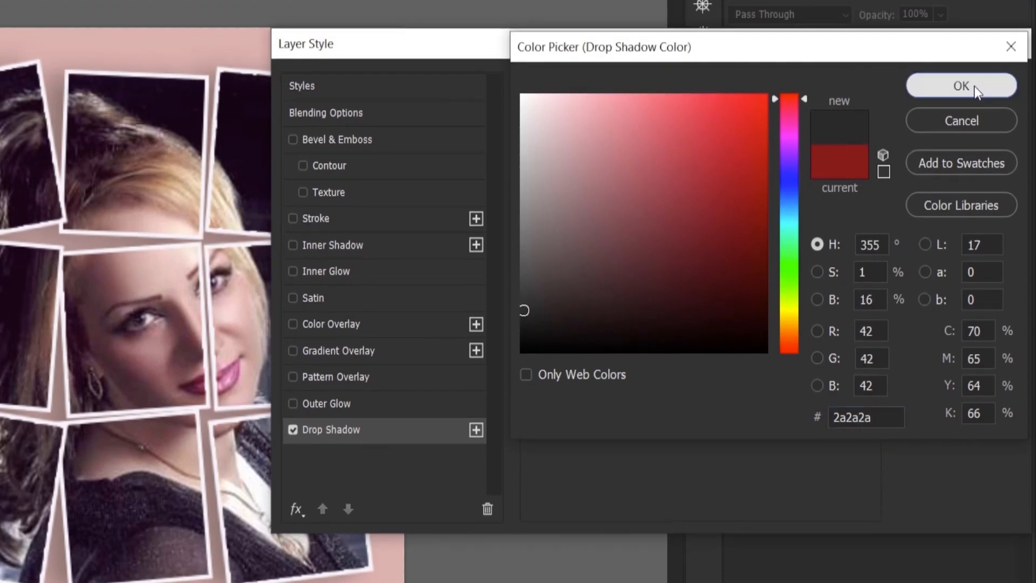
{"action": "left_click", "coordinate": [971, 60]}
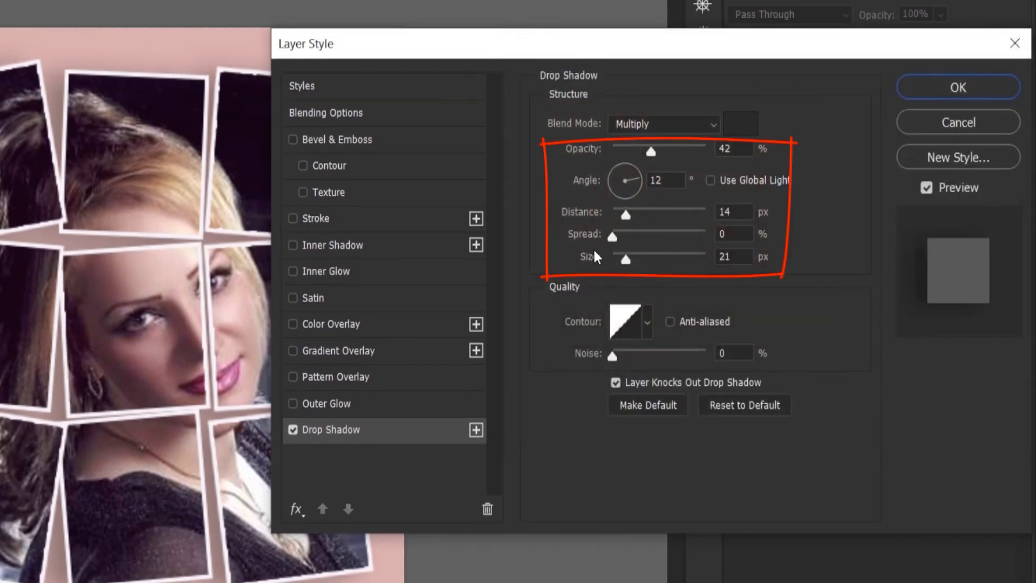
Step: Try different drop shadow angles and distances by repositioning the shadow, ending at about 15° and 14 px
{"action": "left_click_drag", "start_coordinate": [632, 186], "coordinate": [613, 173]}
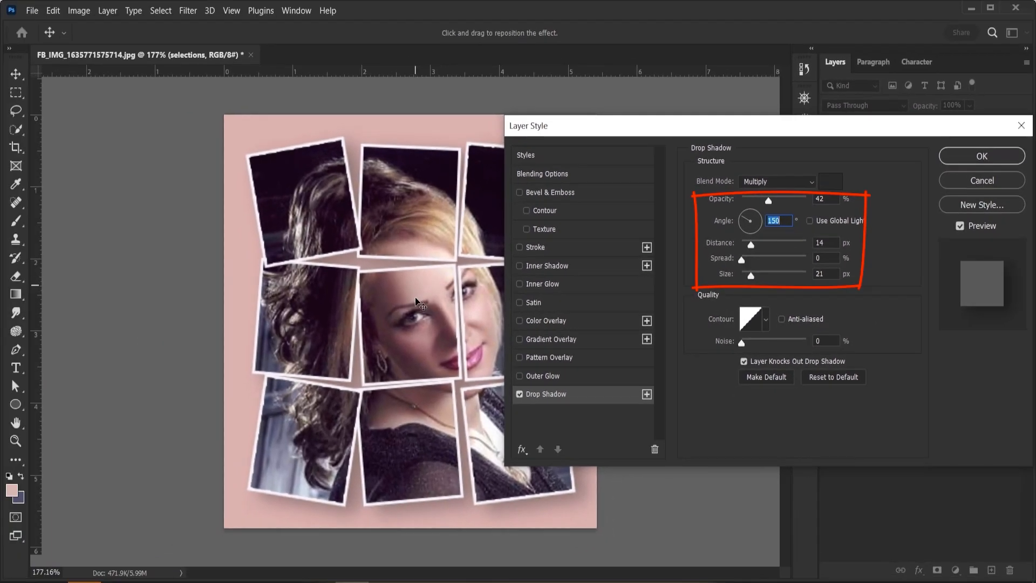
{"action": "mouse_move", "coordinate": [388, 301]}
{"action": "left_mouse_down"}
{"action": "mouse_move", "coordinate": [333, 323]}
{"action": "mouse_move", "coordinate": [377, 318]}
{"action": "mouse_move", "coordinate": [403, 293]}
{"action": "left_mouse_up"}
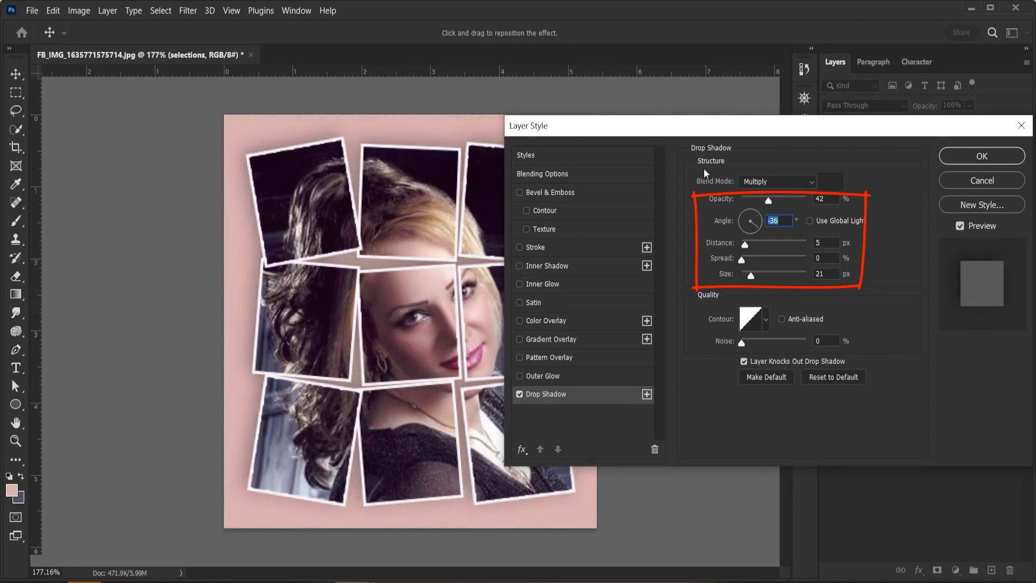
{"action": "mouse_move", "coordinate": [735, 127]}
{"action": "left_mouse_down"}
{"action": "mouse_move", "coordinate": [835, 133]}
{"action": "mouse_move", "coordinate": [832, 98]}
{"action": "left_mouse_up"}
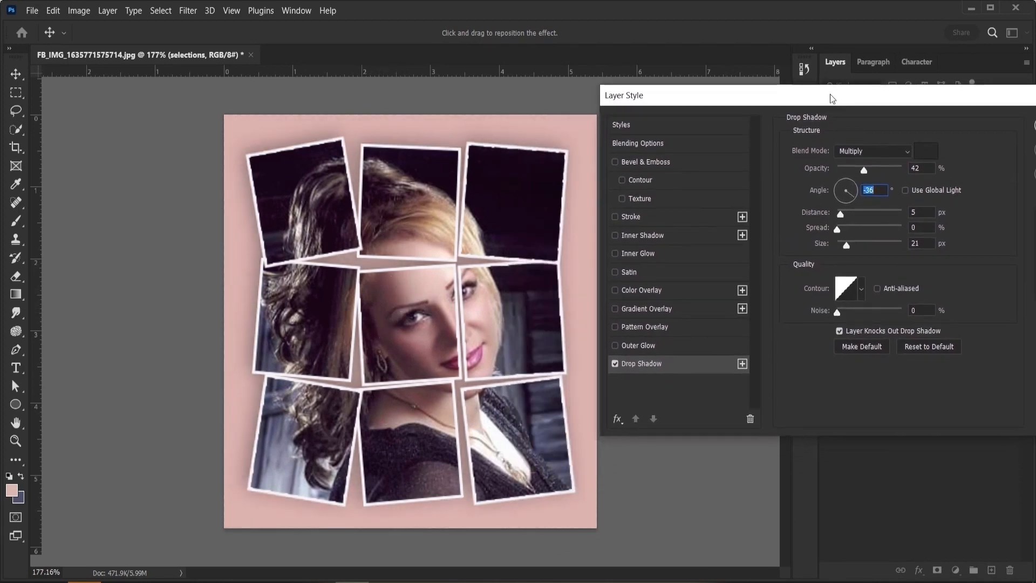
{"action": "left_click", "coordinate": [849, 188]}
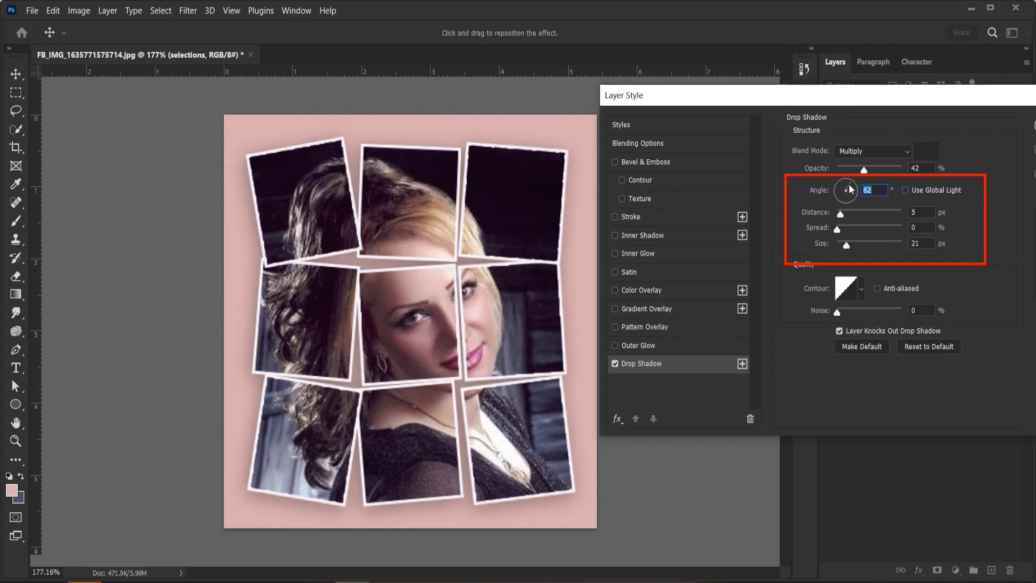
{"action": "left_click", "coordinate": [842, 184]}
{"action": "left_click", "coordinate": [840, 191]}
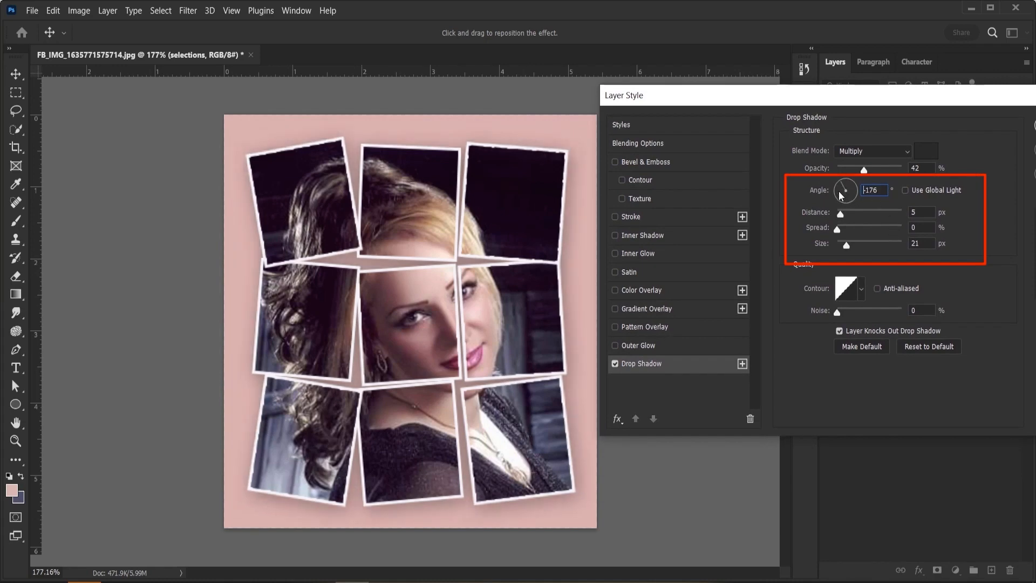
{"action": "left_click", "coordinate": [845, 200]}
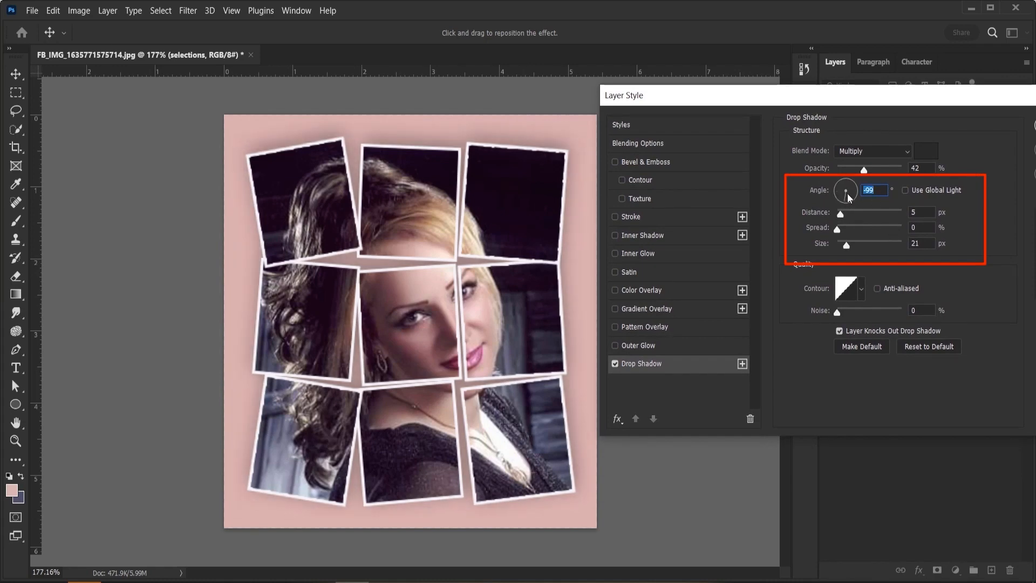
{"action": "left_click", "coordinate": [850, 187]}
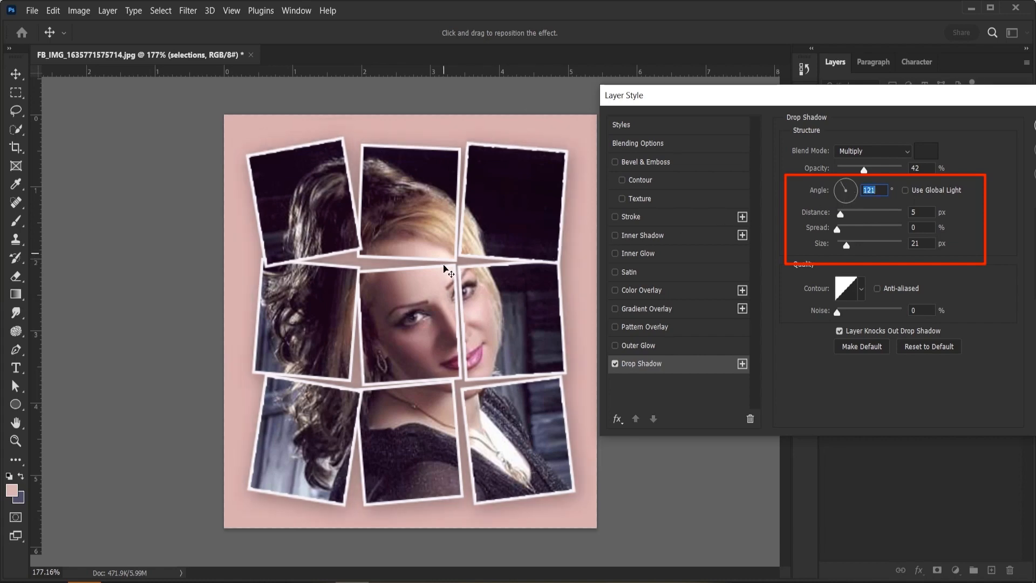
{"action": "left_click_drag", "start_coordinate": [451, 273], "coordinate": [425, 265]}
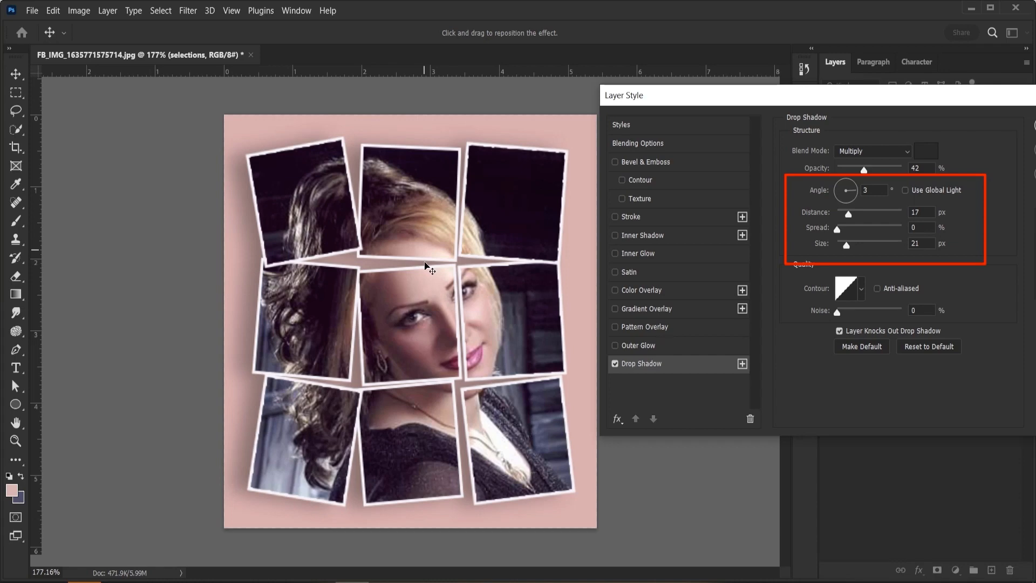
{"action": "left_click_drag", "start_coordinate": [425, 265], "coordinate": [431, 273]}
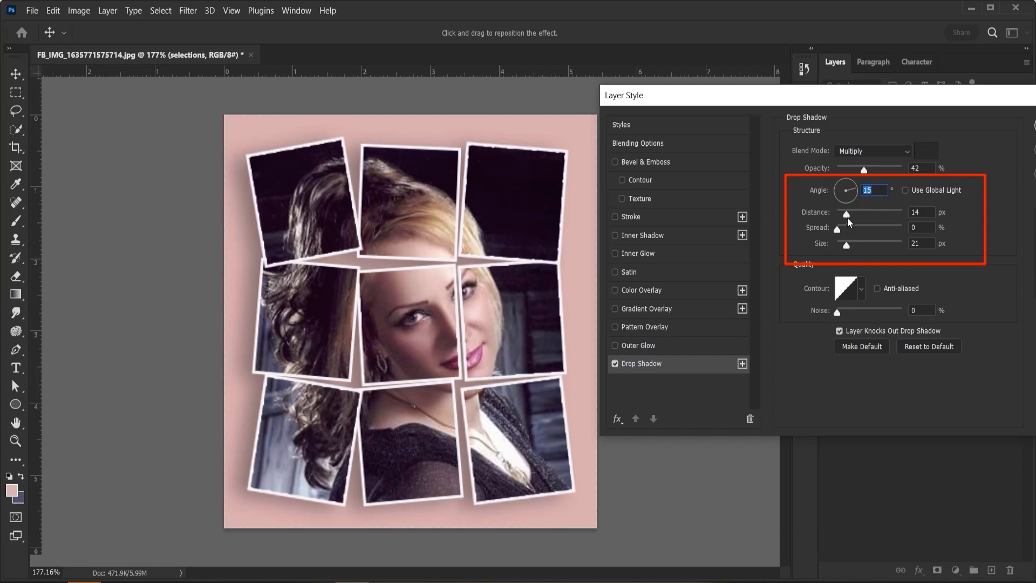
Step: Set the drop shadow to size 27 px, spread 20%, distance 4 px and angle 5°, then confirm and recheck it
{"action": "left_click_drag", "start_coordinate": [849, 221], "coordinate": [850, 243]}
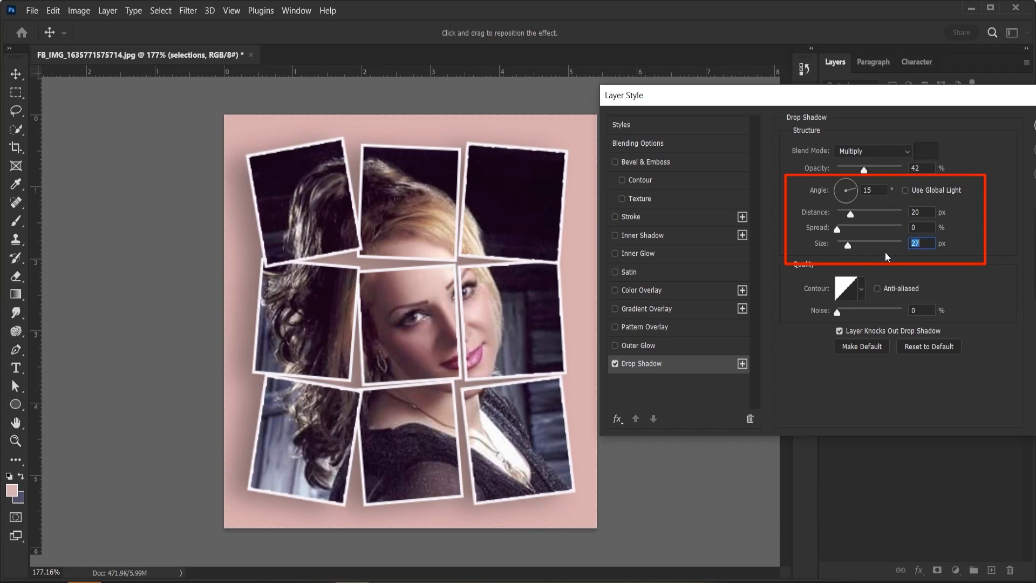
{"action": "mouse_move", "coordinate": [850, 215]}
{"action": "left_mouse_down"}
{"action": "mouse_move", "coordinate": [841, 228]}
{"action": "mouse_move", "coordinate": [853, 228]}
{"action": "mouse_move", "coordinate": [842, 218]}
{"action": "left_mouse_up"}
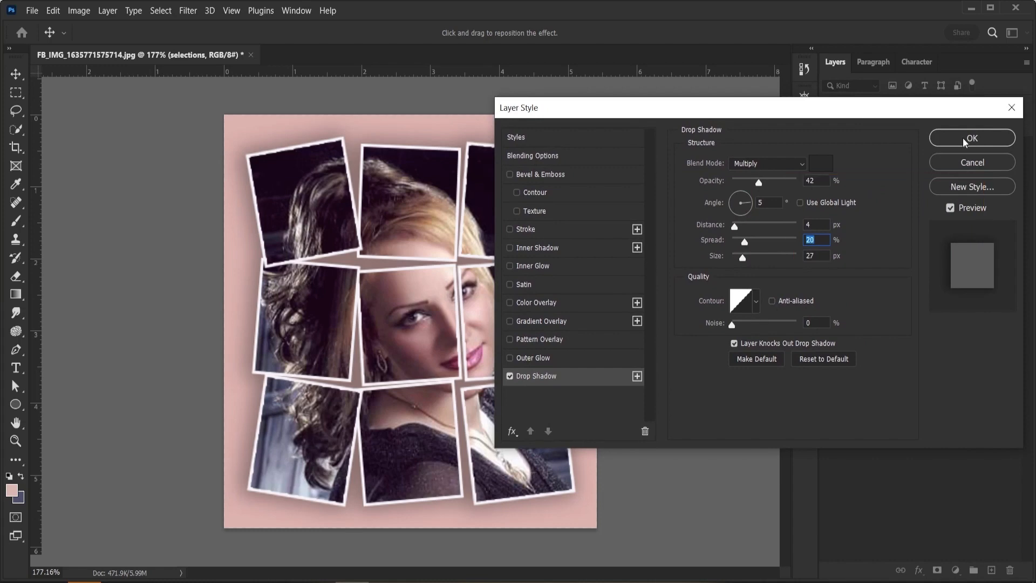
{"action": "left_click", "coordinate": [964, 140]}
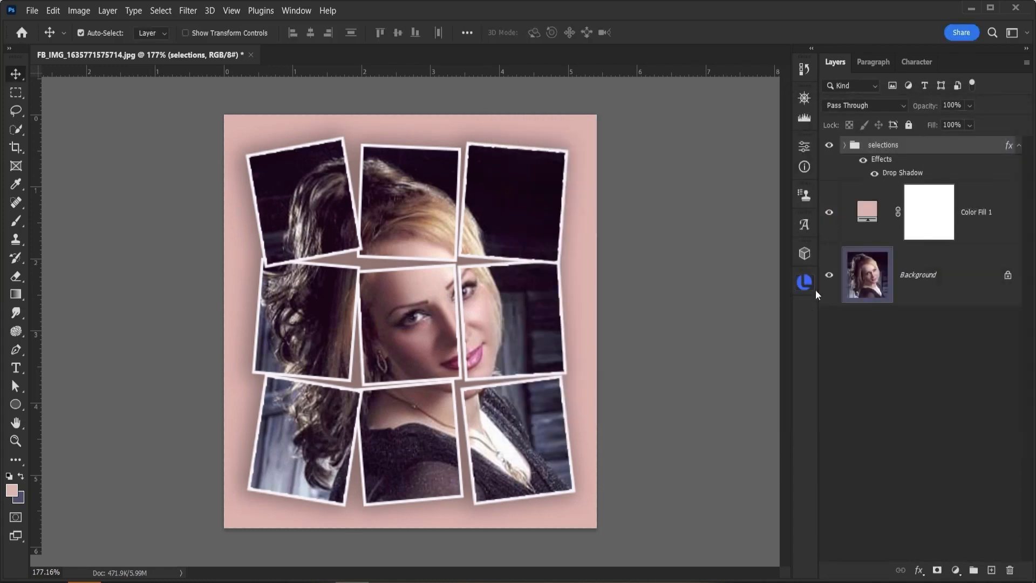
{"action": "double_click", "coordinate": [898, 174]}
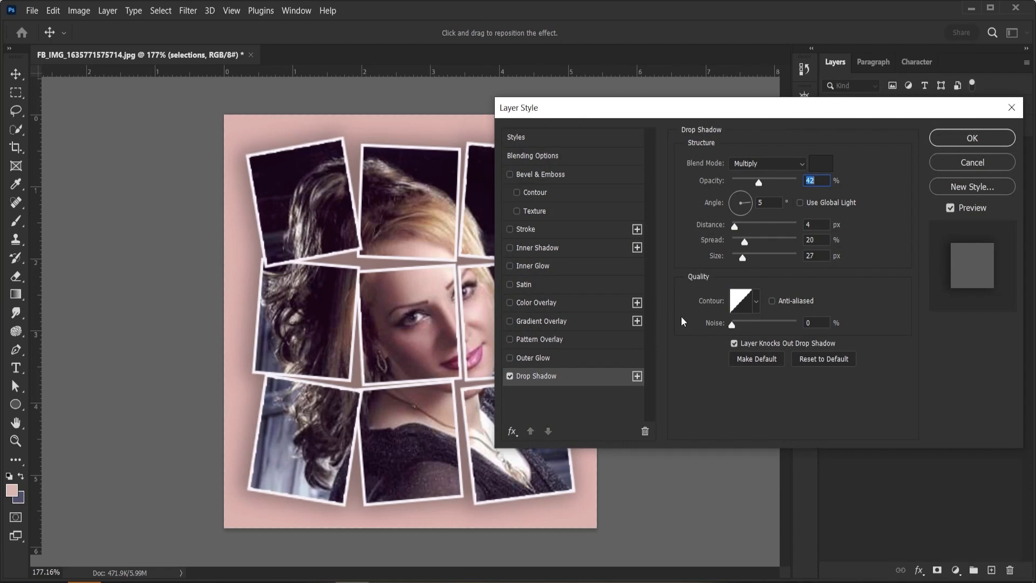
{"action": "left_click", "coordinate": [973, 138]}
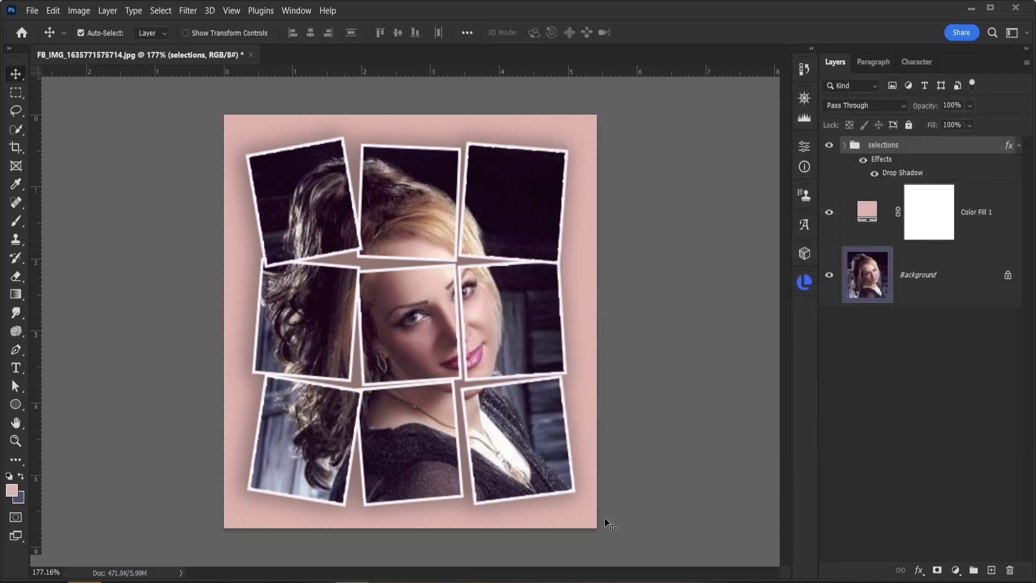